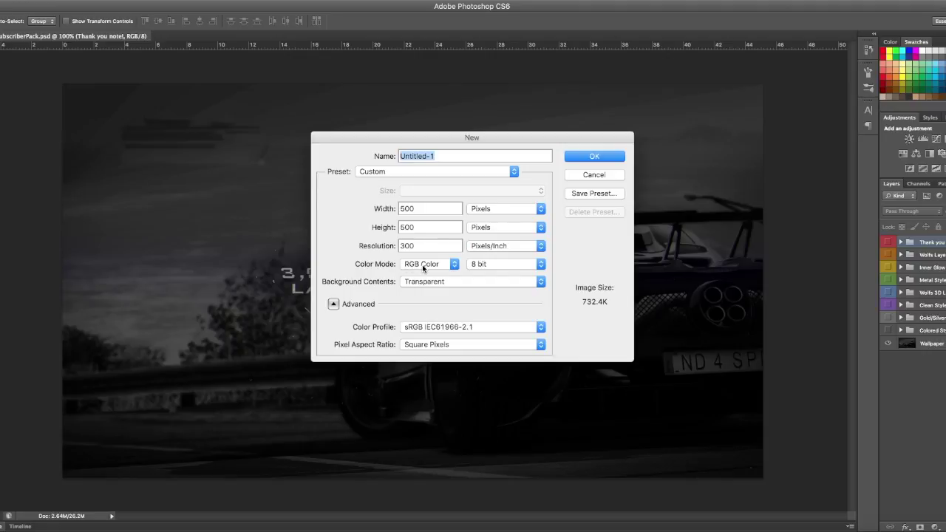
# Step: Create a 500 x 500 pixel document at 300 pixels/inch in 8-bit RGB Color with transparent background contents
pyautogui.click(490, 269)
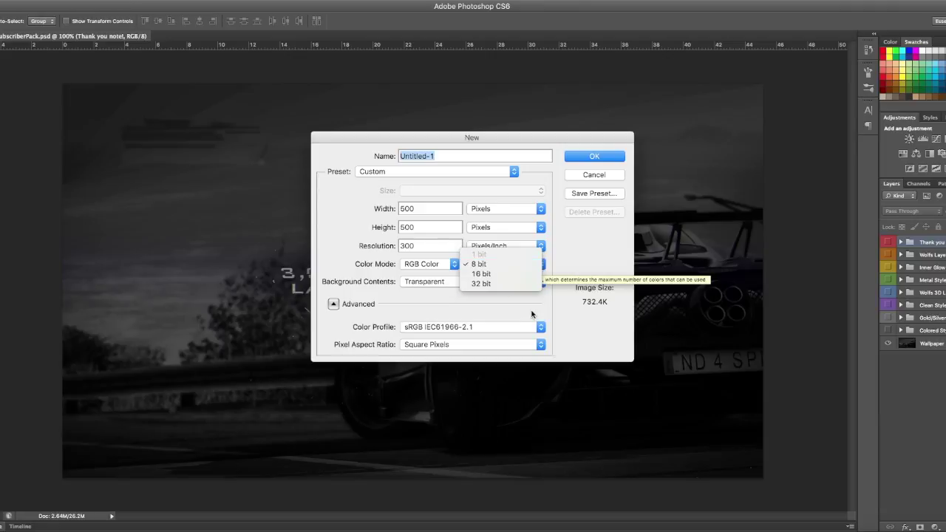
pyautogui.click(489, 264)
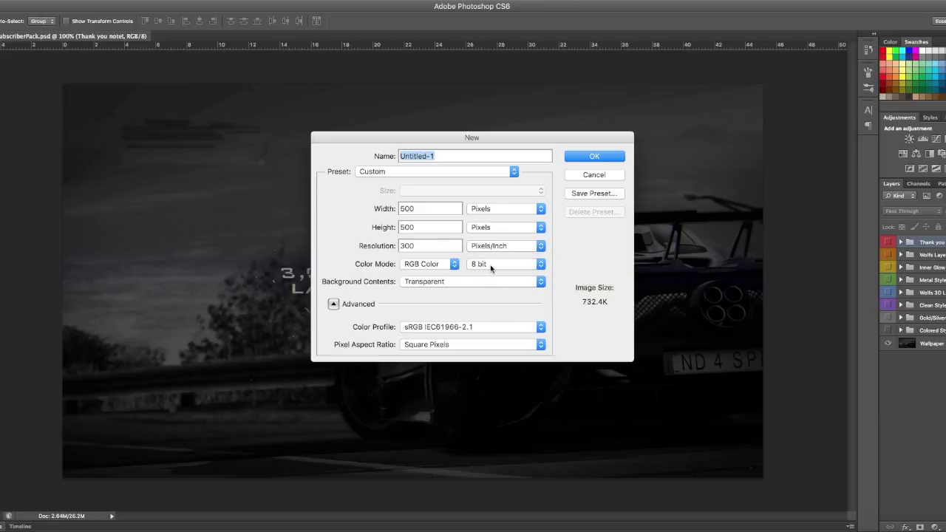
pyautogui.click(437, 283)
pyautogui.click(436, 282)
pyautogui.click(592, 158)
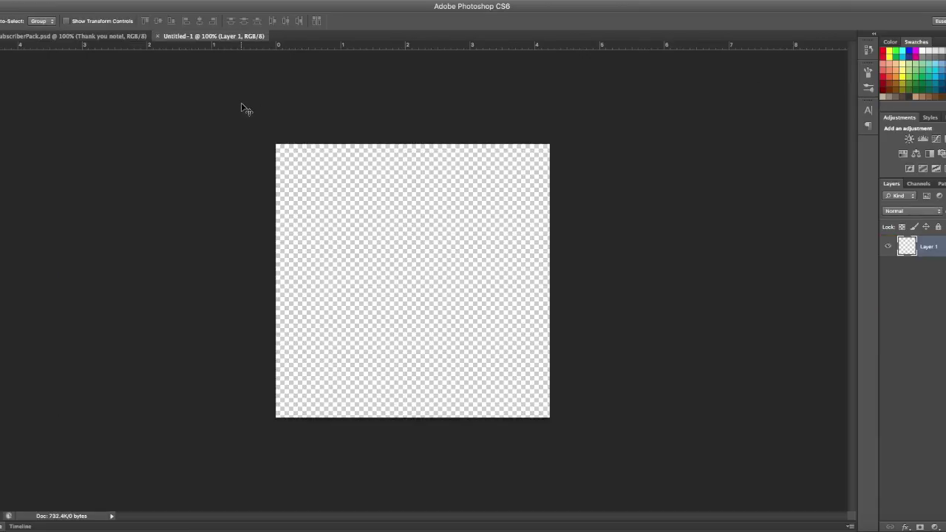
pyautogui.scroll(-1, 337, 156)
pyautogui.scroll(5, 337, 156)
pyautogui.scroll(-2, 337, 156)
pyautogui.scroll(-1, 337, 159)
pyautogui.scroll(3, 337, 159)
pyautogui.scroll(-2, 337, 159)
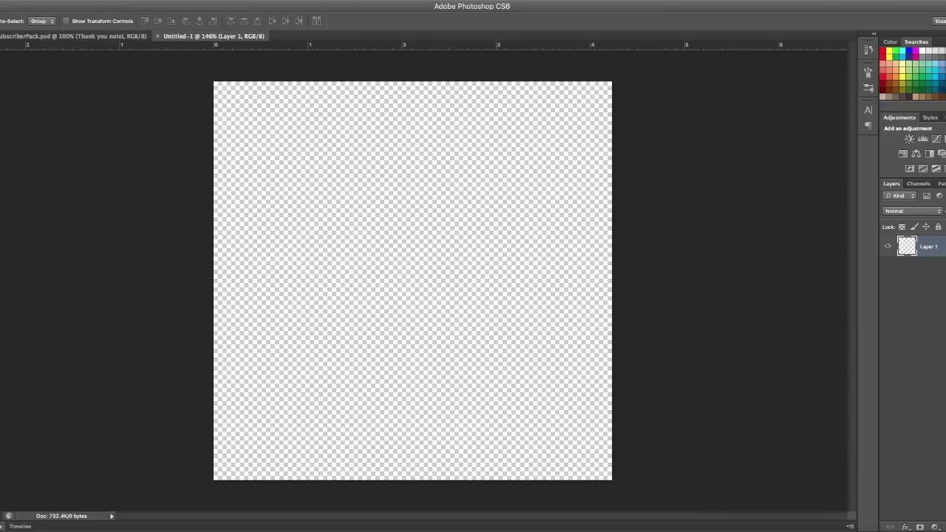
pyautogui.press('u')
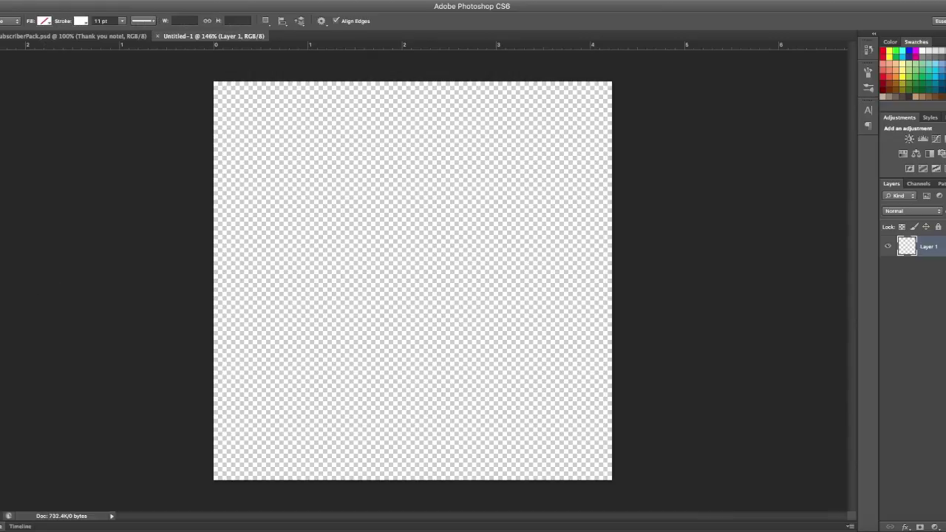
pyautogui.click(0, 295)
pyautogui.click(7, 295)
pyautogui.moveTo(201, 69); pyautogui.dragTo(626, 492)
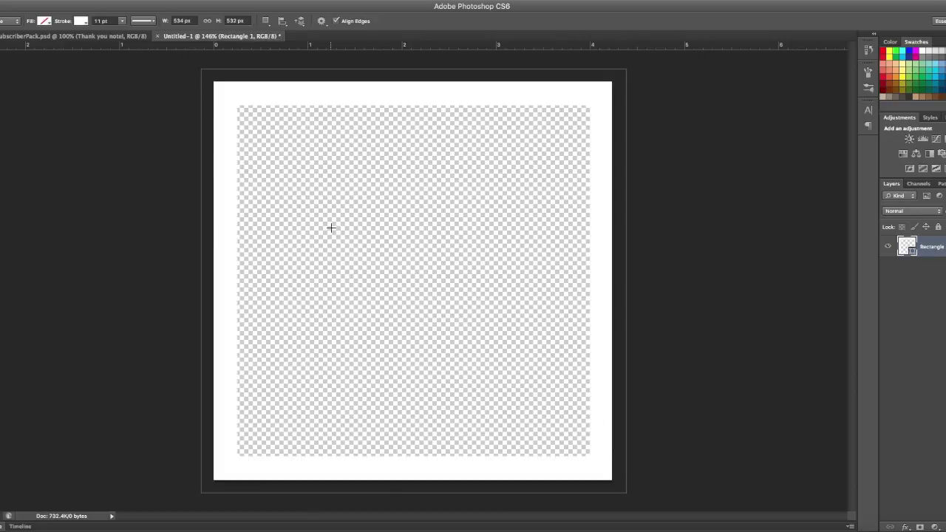
pyautogui.hotkey('ctrl', 'z')
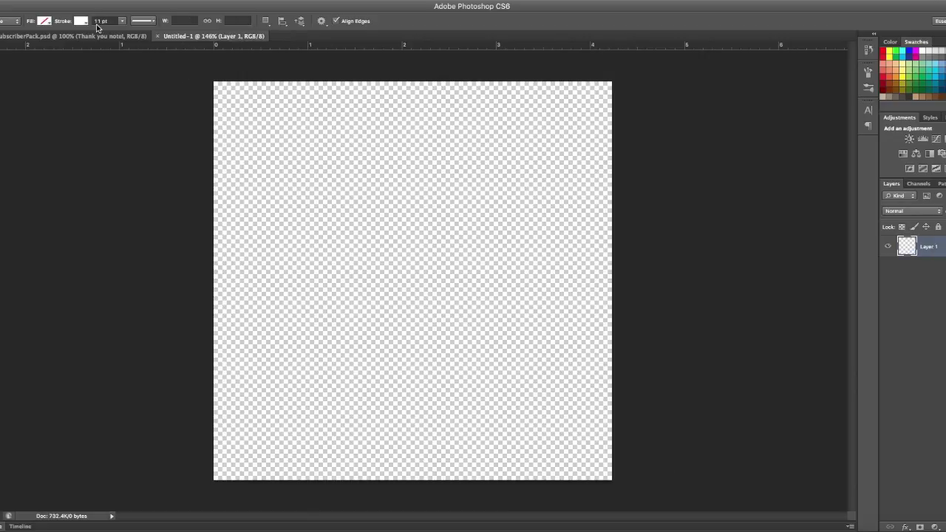
# Step: Try a solid background by drawing a cyan-filled rectangle without stroke over the whole canvas, and undo it
pyautogui.click(80, 20)
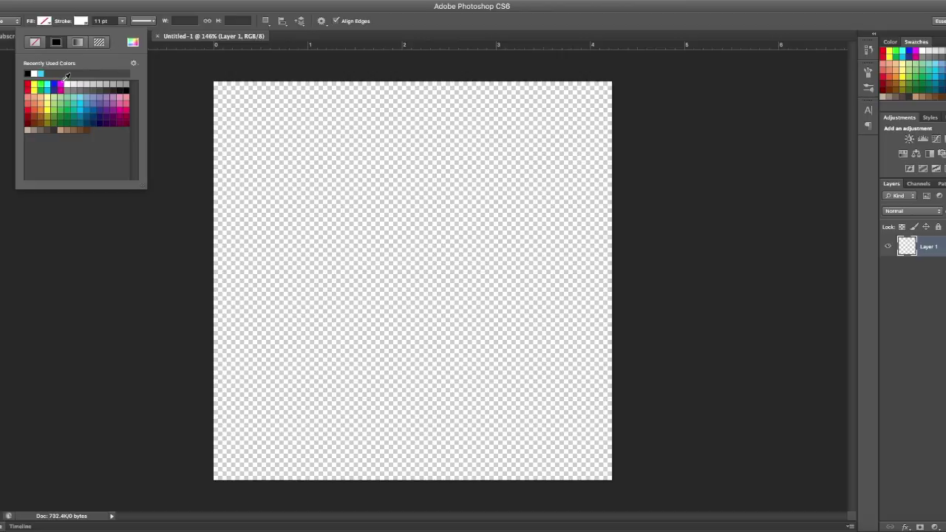
pyautogui.click(35, 42)
pyautogui.click(45, 22)
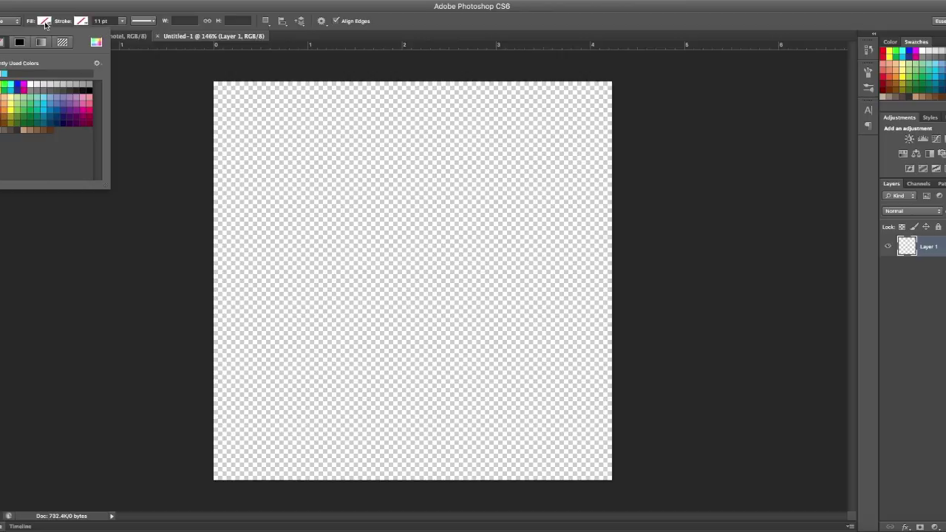
pyautogui.click(4, 73)
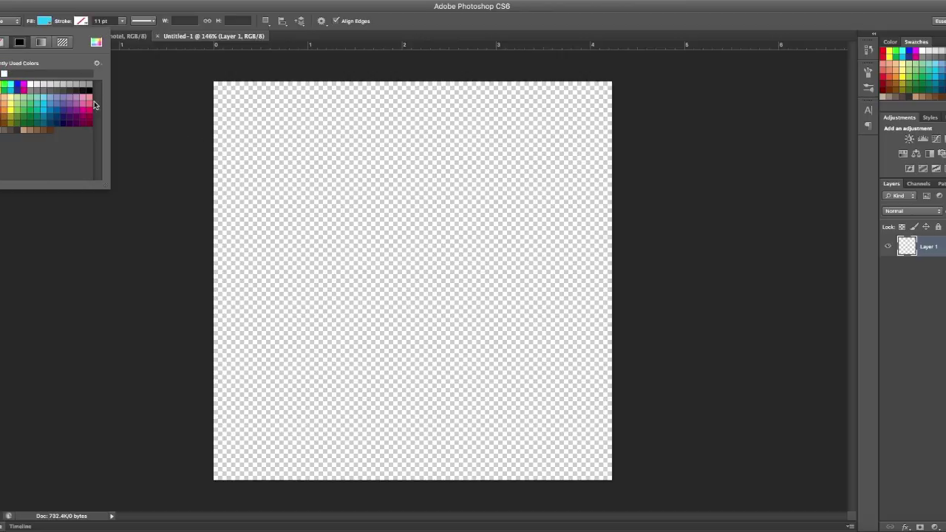
pyautogui.moveTo(197, 72); pyautogui.dragTo(623, 491)
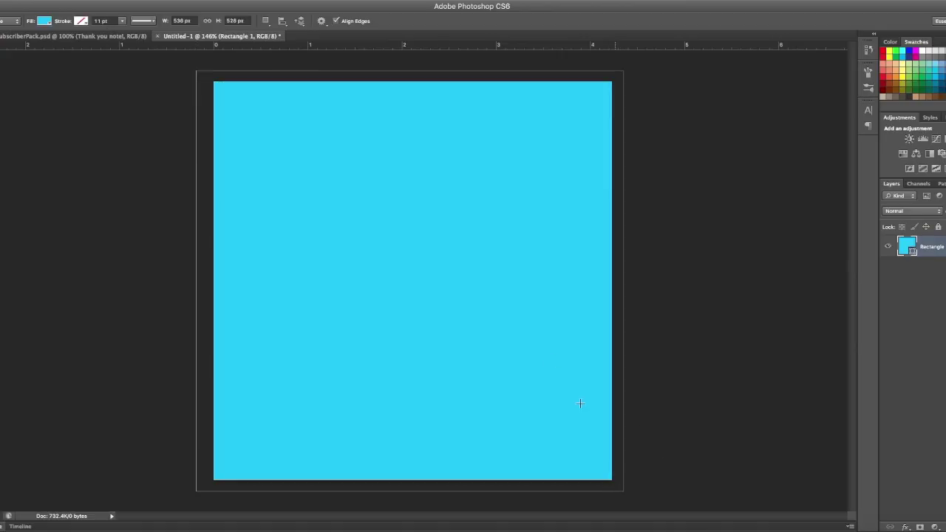
pyautogui.press('super+1')
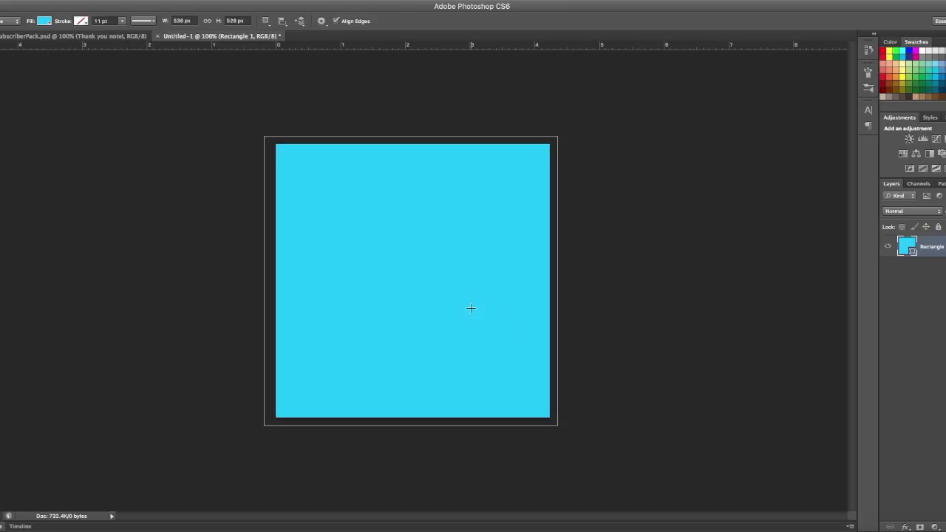
pyautogui.press('Return')
pyautogui.hotkey('ctrl', 'z')
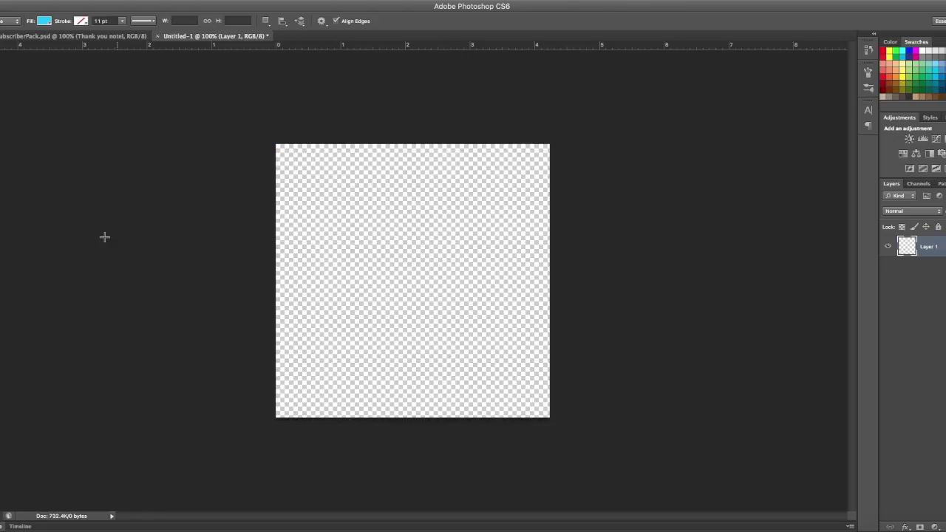
# Step: Activate the Gradient tool and look through the Gradient Editor's presets, keeping the custom teal-to-cyan gradient
pyautogui.click(0, 207)
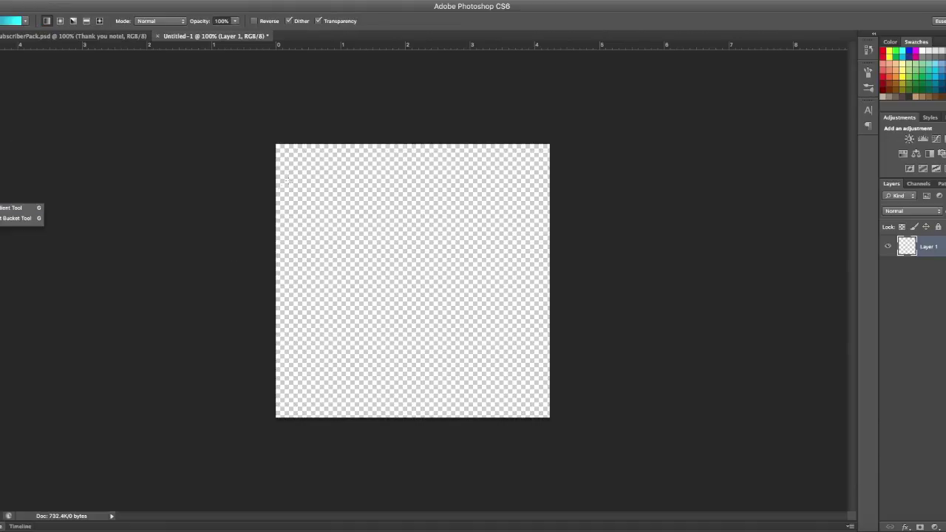
pyautogui.click(9, 207)
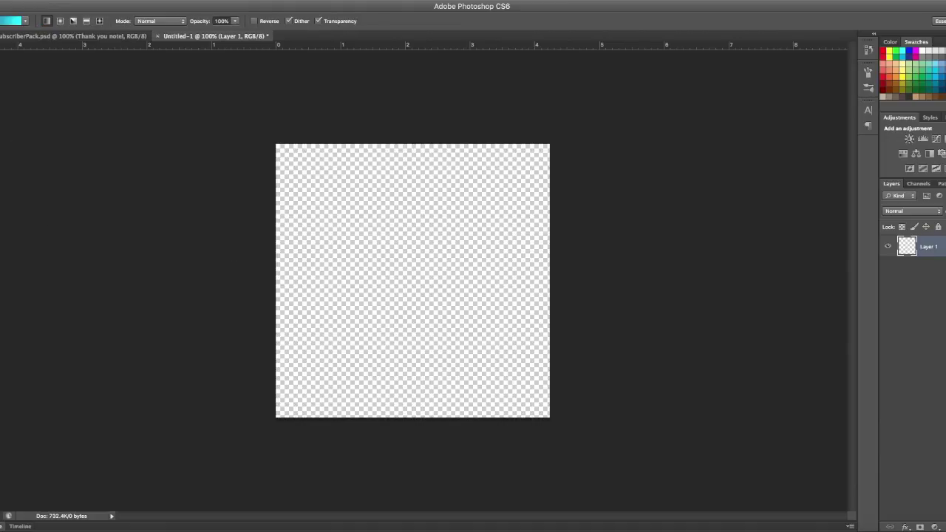
pyautogui.click(2, 21)
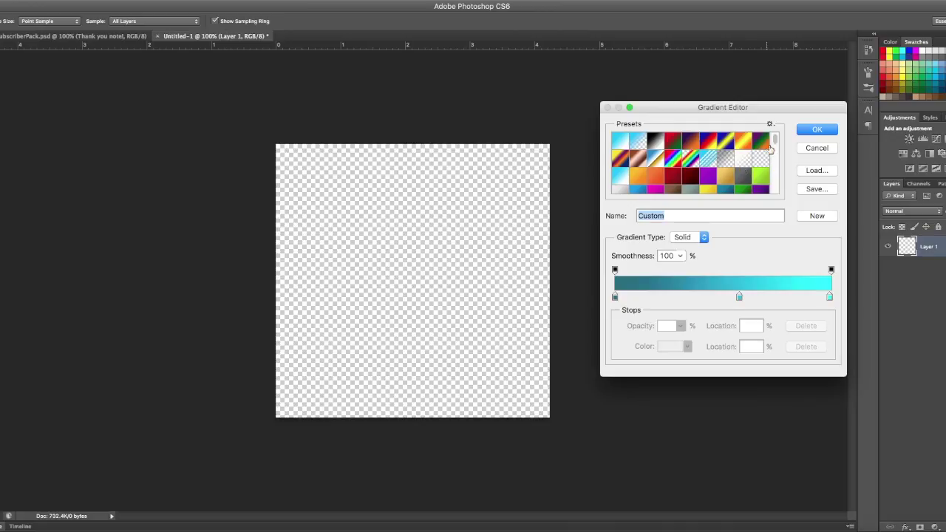
pyautogui.moveTo(775, 140); pyautogui.dragTo(775, 167)
pyautogui.click(815, 148)
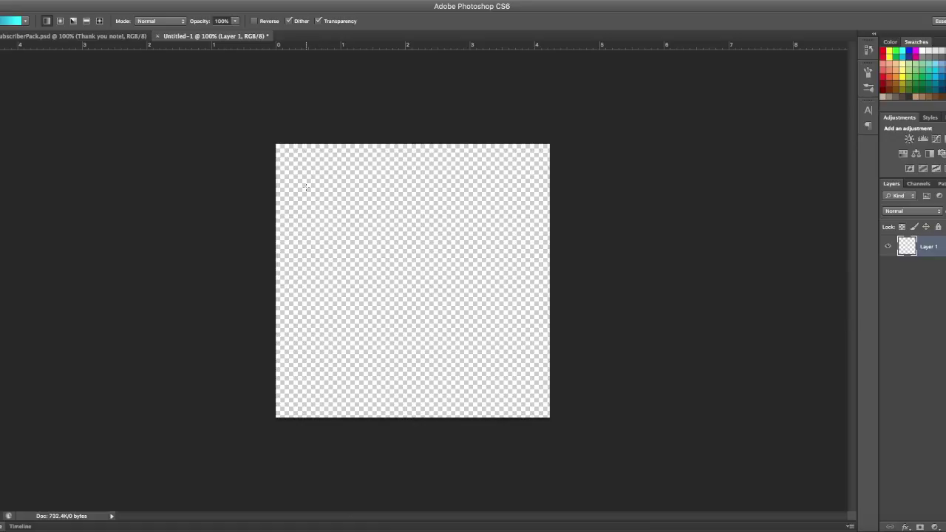
# Step: Fill Layer 1 with the teal-to-cyan linear gradient, trying several directions and ending diagonally from the upper-left to the lower-right corner
pyautogui.moveTo(316, 201); pyautogui.dragTo(467, 343)
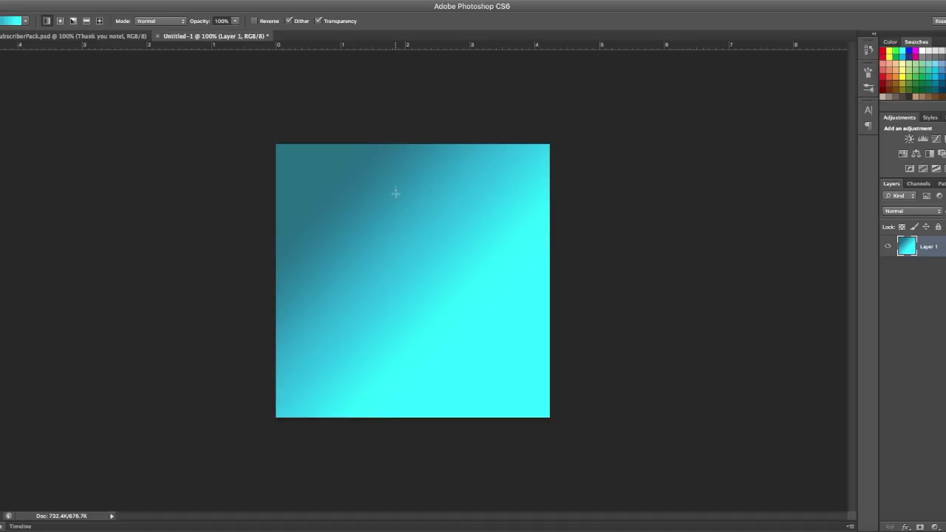
pyautogui.moveTo(411, 327); pyautogui.dragTo(411, 328)
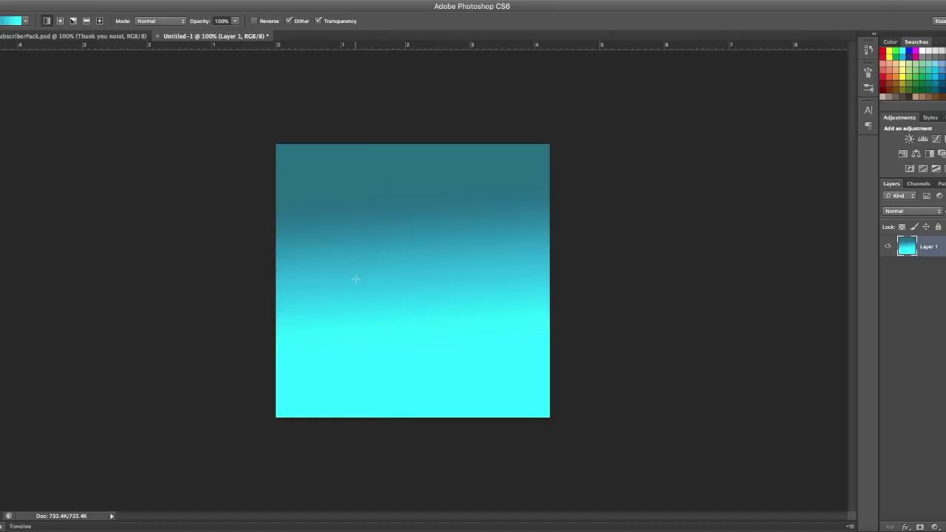
pyautogui.moveTo(493, 204); pyautogui.dragTo(368, 301)
pyautogui.moveTo(312, 179); pyautogui.dragTo(485, 380)
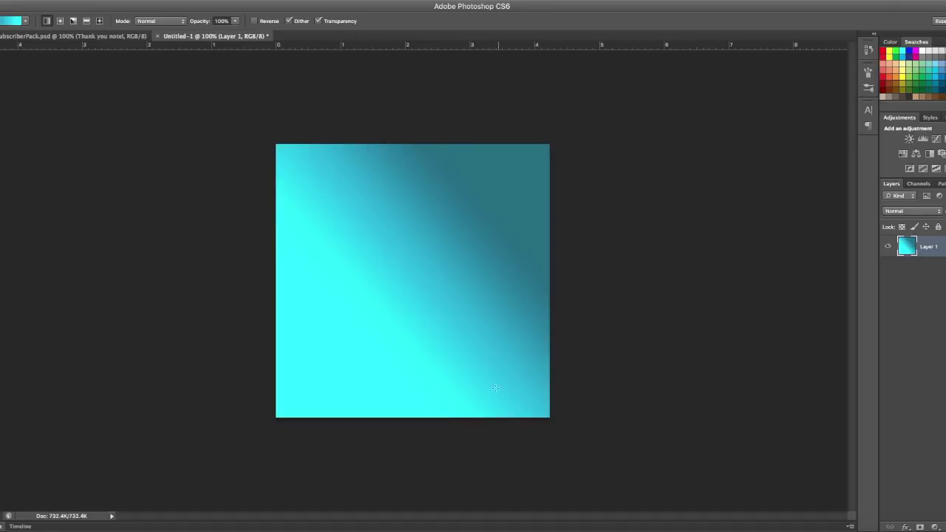
pyautogui.moveTo(310, 190); pyautogui.dragTo(480, 347)
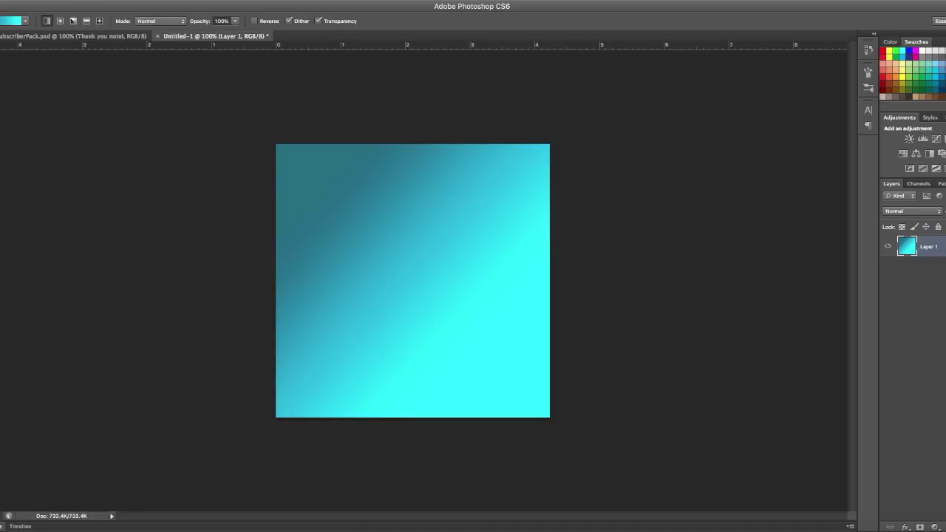
# Step: Add a new empty layer above the gradient layer and activate the Ellipse tool
pyautogui.click(942, 314)
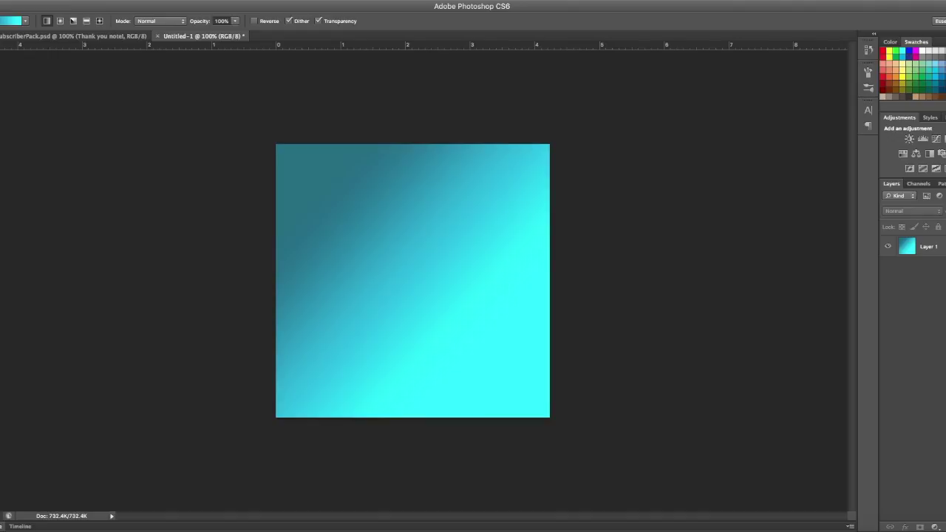
pyautogui.click(945, 527)
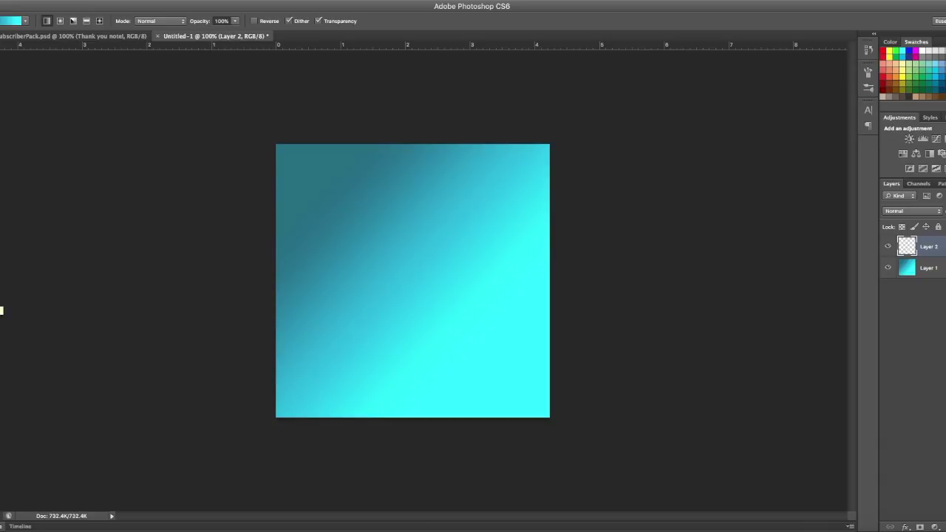
pyautogui.press('u')
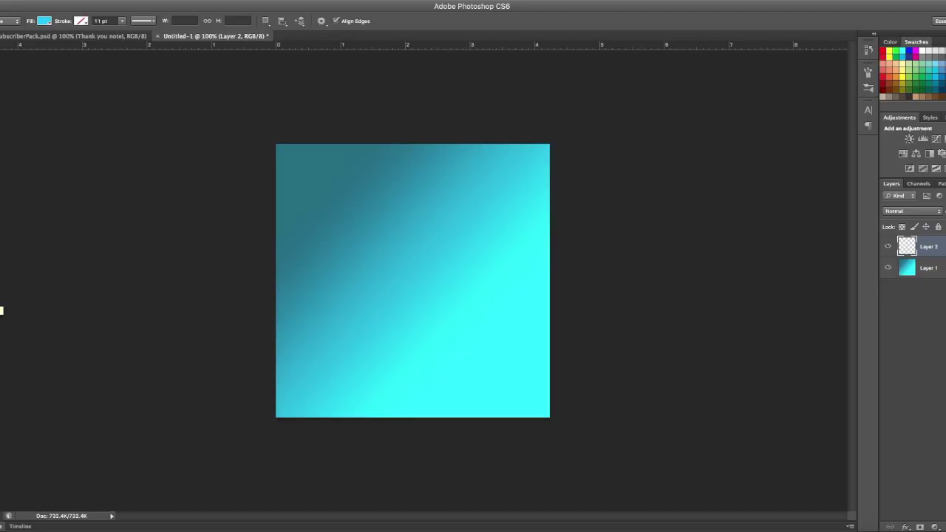
pyautogui.rightClick(1, 310)
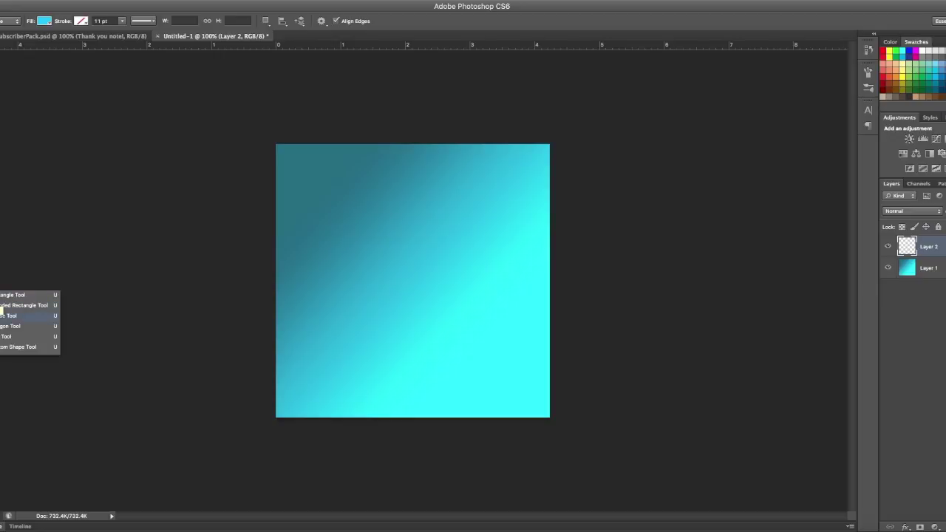
pyautogui.click(2, 315)
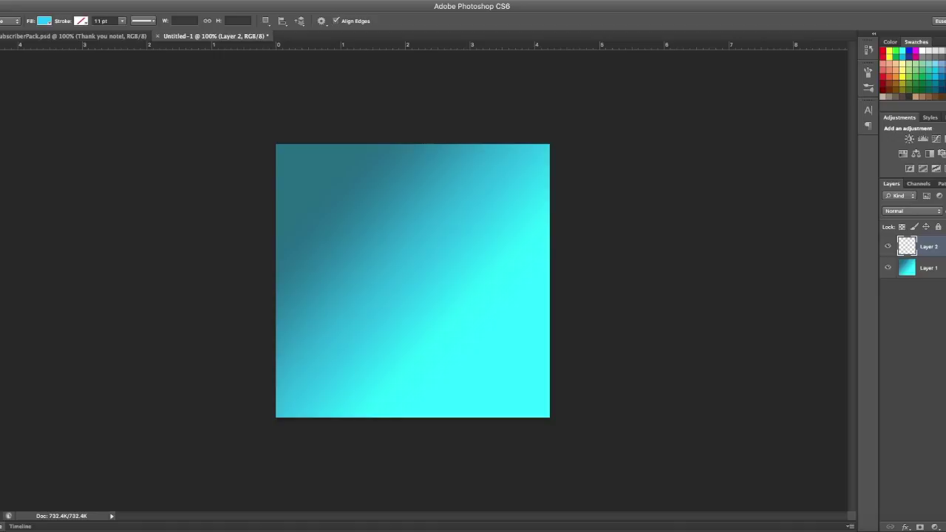
pyautogui.rightClick(1, 297)
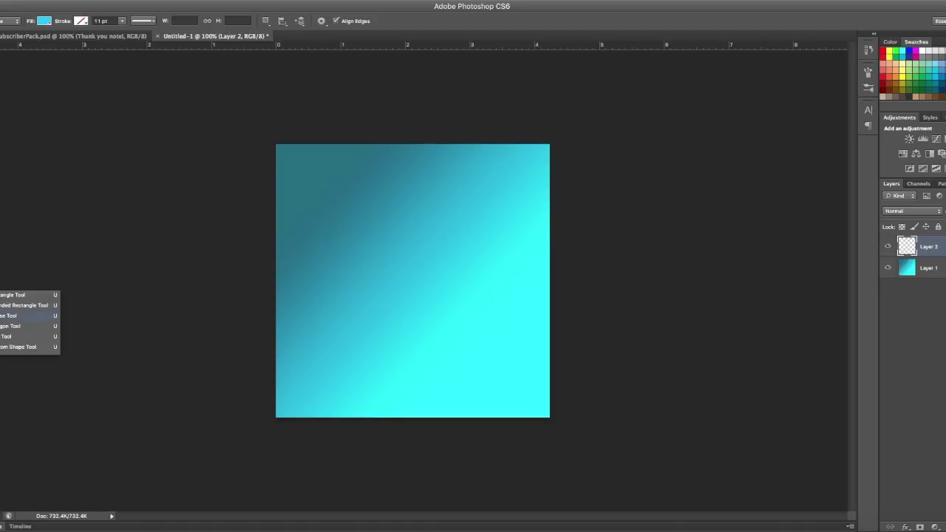
pyautogui.click(6, 316)
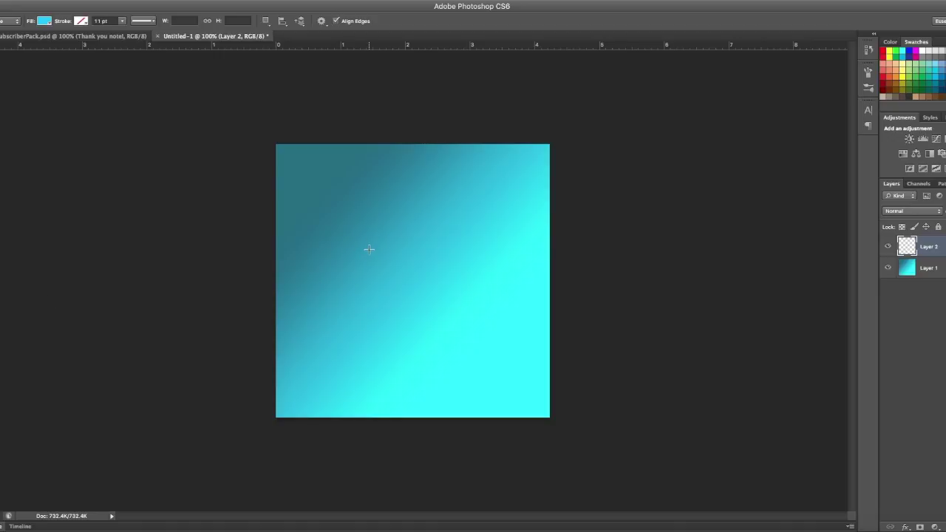
# Step: Configure the ellipse with no fill and a white stroke 8 pt wide
pyautogui.click(43, 21)
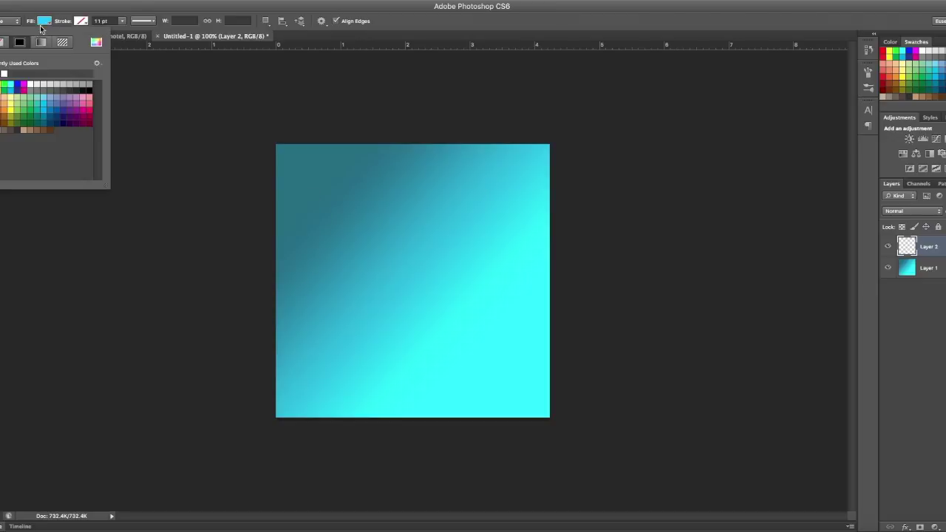
pyautogui.click(4, 42)
pyautogui.click(83, 23)
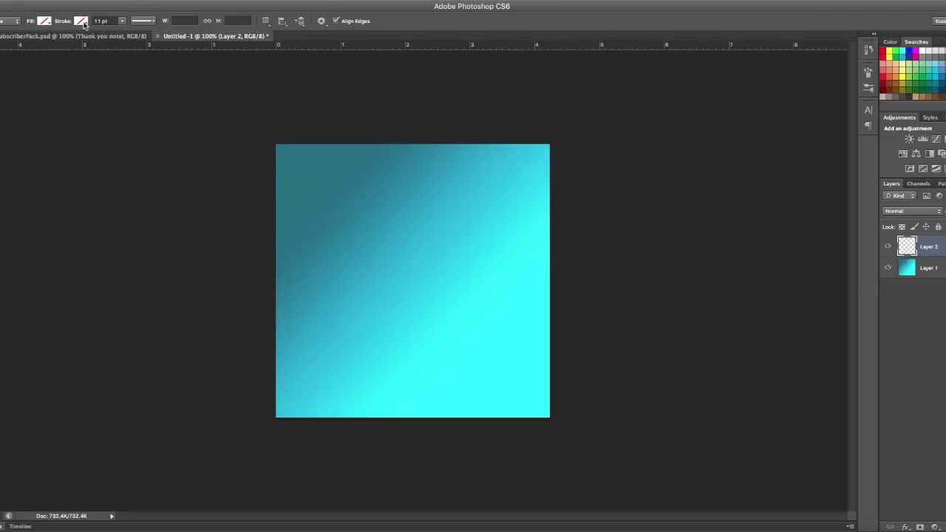
pyautogui.click(41, 73)
pyautogui.click(122, 21)
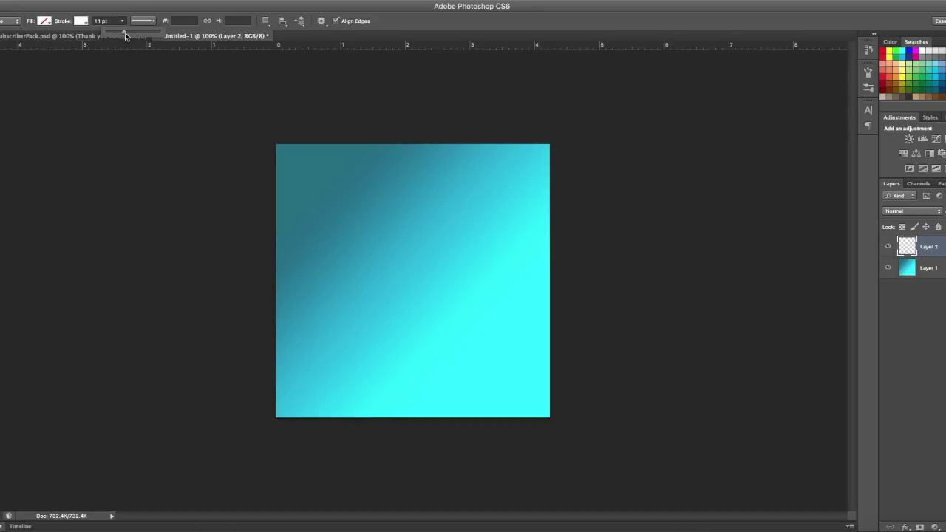
pyautogui.click(110, 21)
pyautogui.write('8')
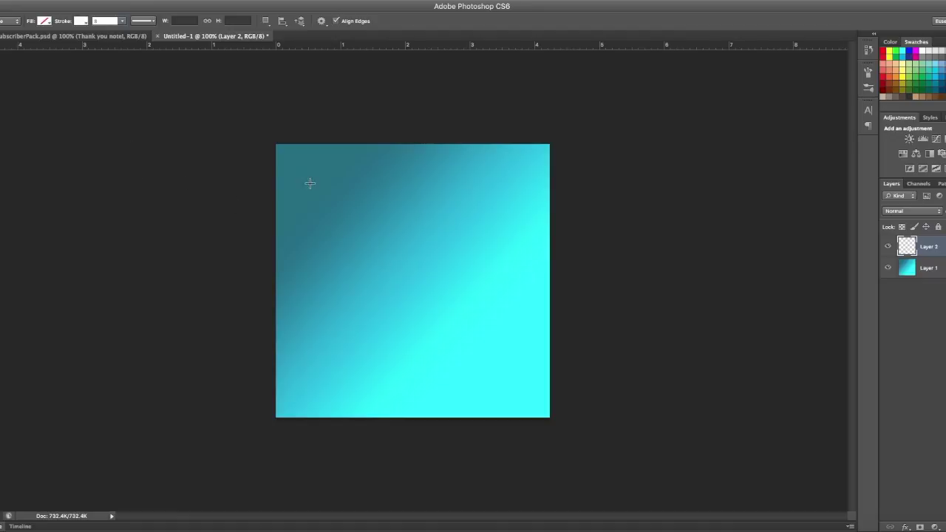
# Step: Draw a circle about 361 px in diameter over the gradient and move it to the middle of the canvas
pyautogui.moveTo(311, 181); pyautogui.dragTo(517, 377)
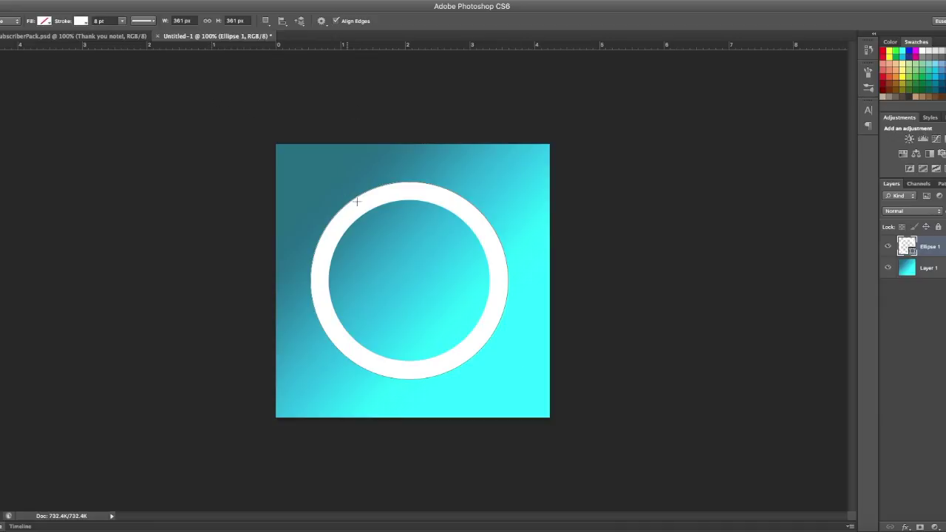
pyautogui.press('v')
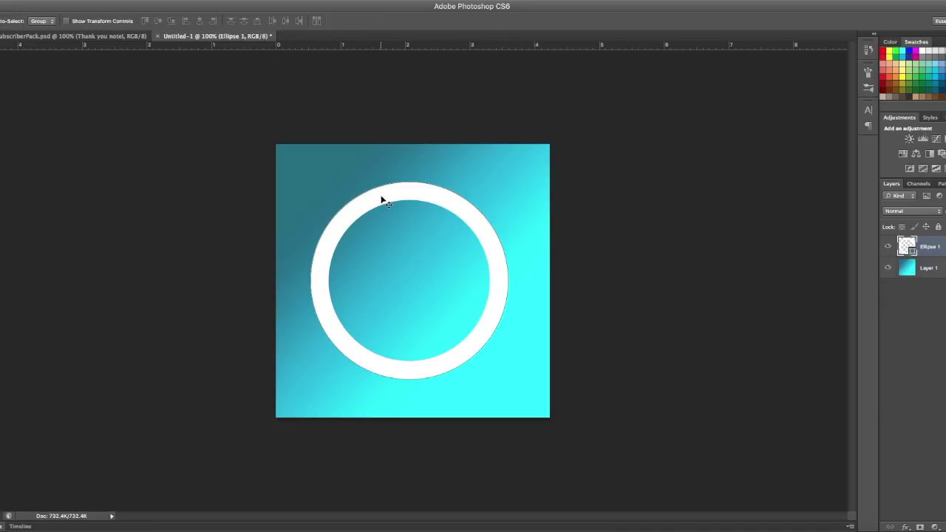
pyautogui.moveTo(381, 199); pyautogui.dragTo(385, 199)
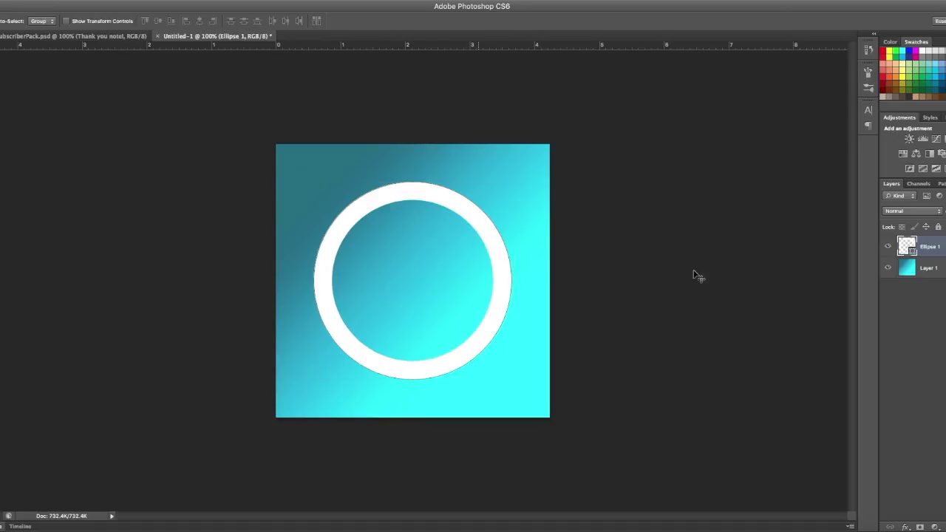
# Step: Nudge the white ring off-centre, align its horizontal and vertical centres to the whole canvas, and clear the selection
pyautogui.moveTo(454, 209); pyautogui.dragTo(450, 217)
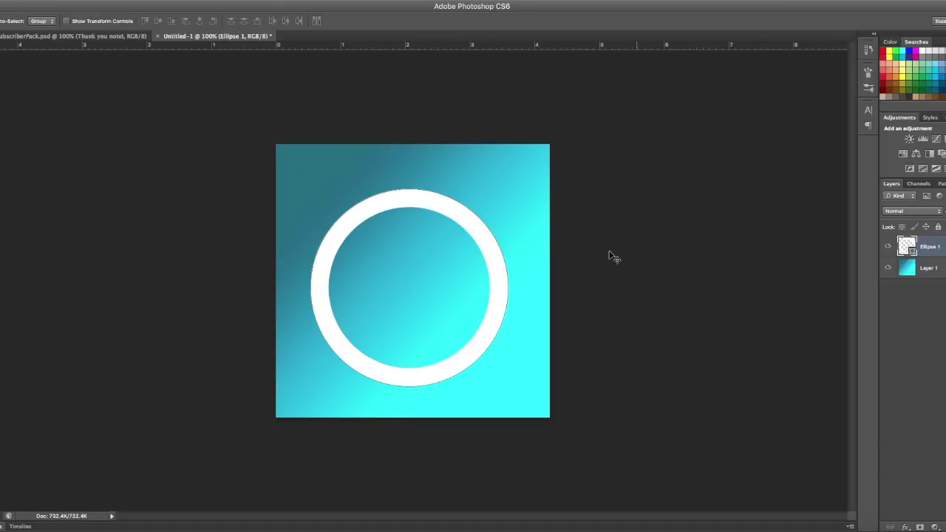
pyautogui.hotkey('ctrl', 'a')
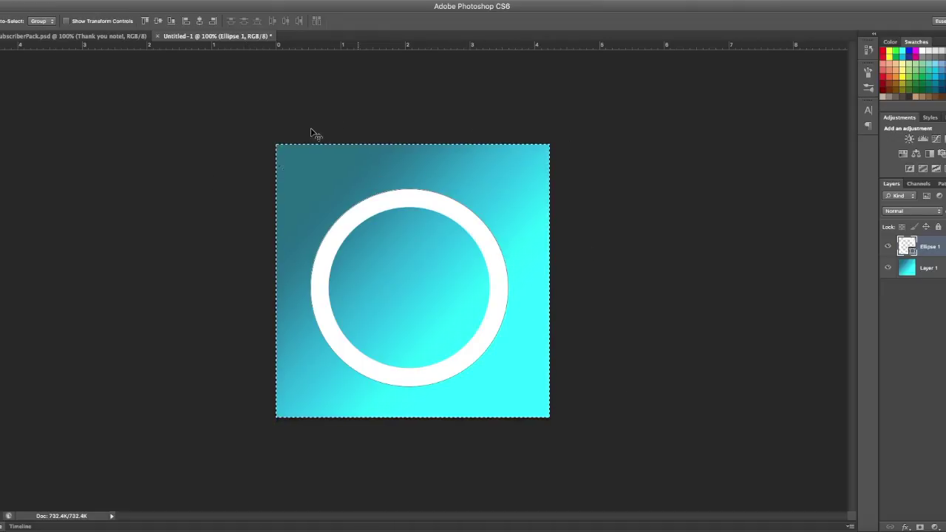
pyautogui.click(200, 20)
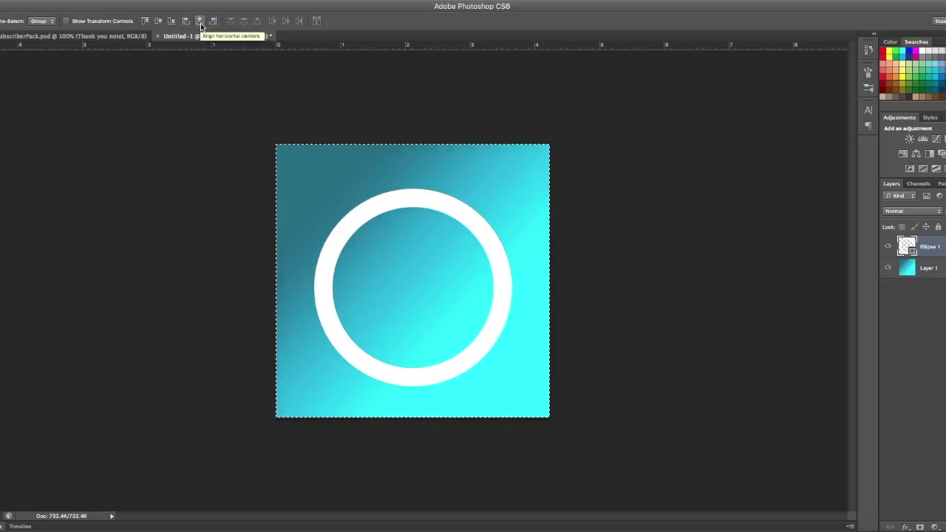
pyautogui.click(160, 25)
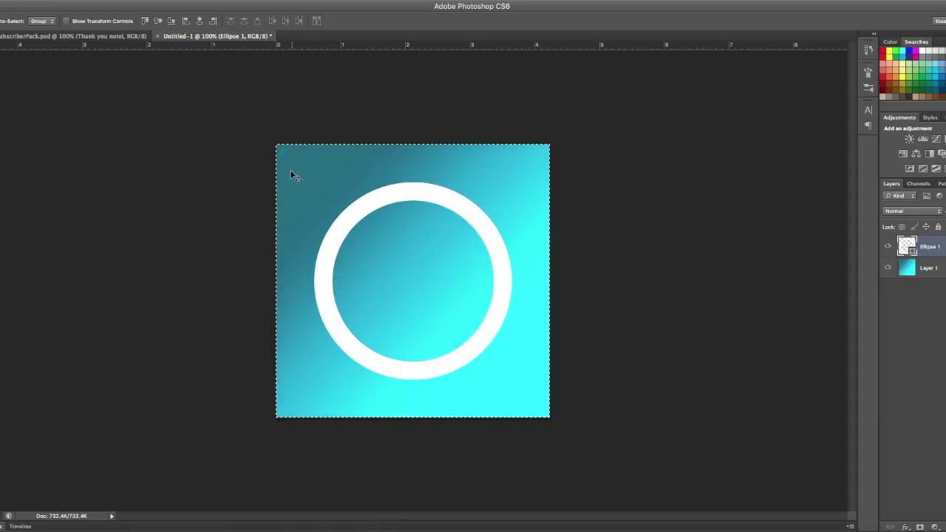
pyautogui.press('super+d')
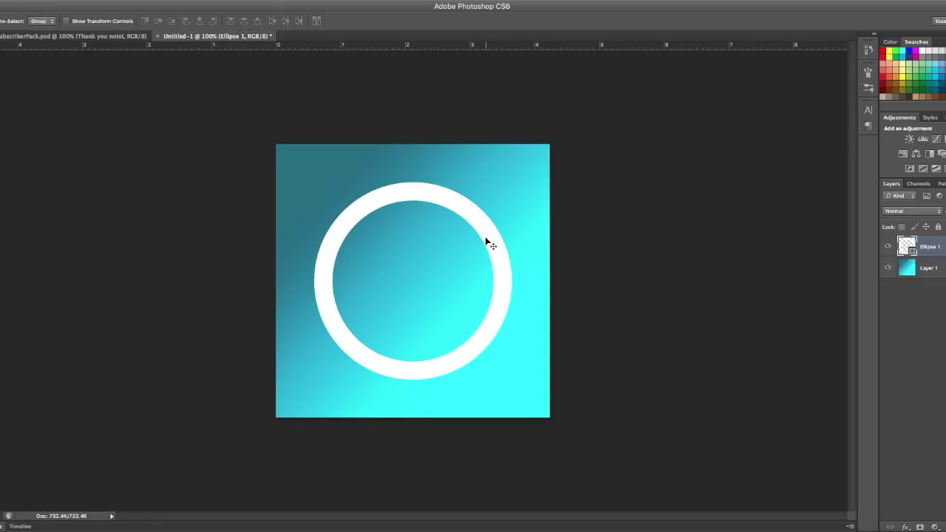
# Step: Scale the white ring proportionally about its centre to about 123 %, leaving a narrow margin to the canvas edges
pyautogui.hotkey('ctrl', 't')
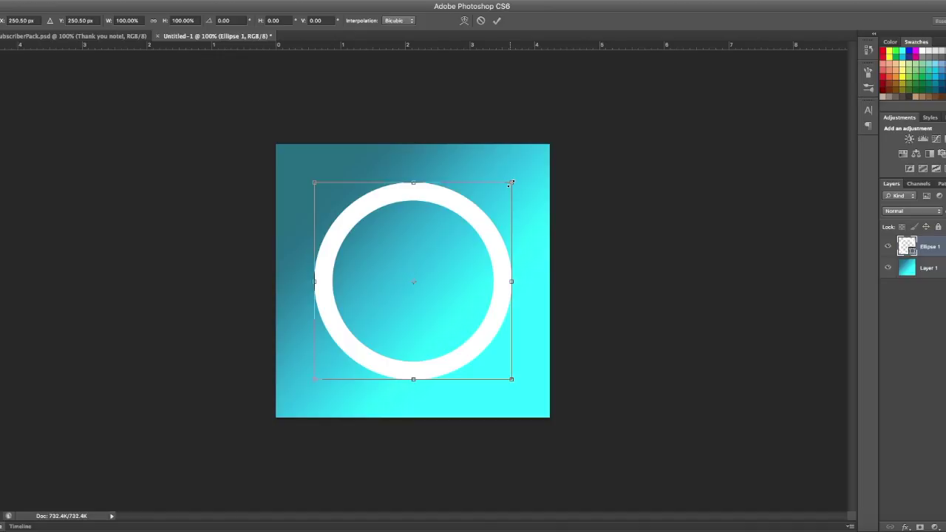
pyautogui.moveTo(515, 180); pyautogui.dragTo(548, 175)
pyautogui.press('super+minus')
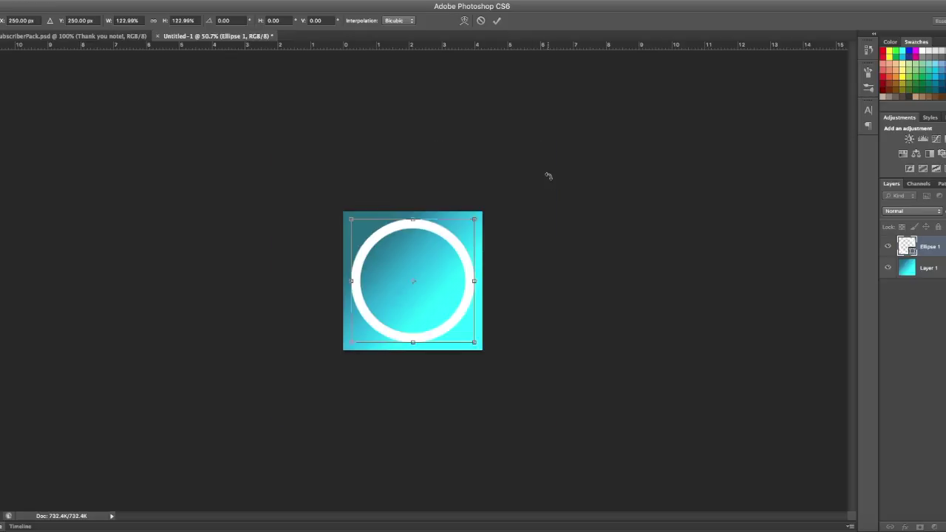
pyautogui.press('Return')
pyautogui.press('super+plus')
pyautogui.press('super+plus')
pyautogui.press('super+plus')
pyautogui.press('super+minus')
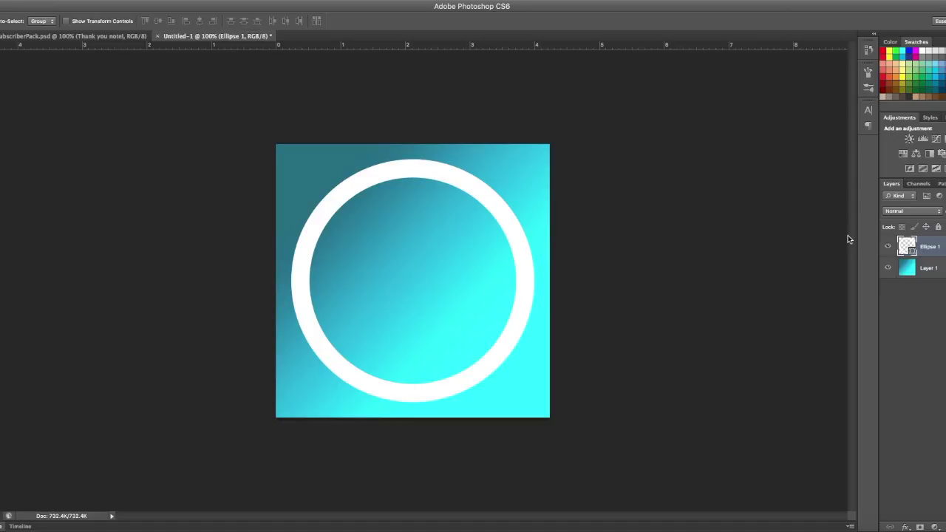
# Step: Duplicate the Ellipse 1 layer and give the copy a black stroke 4 pt wide
pyautogui.press('super+j')
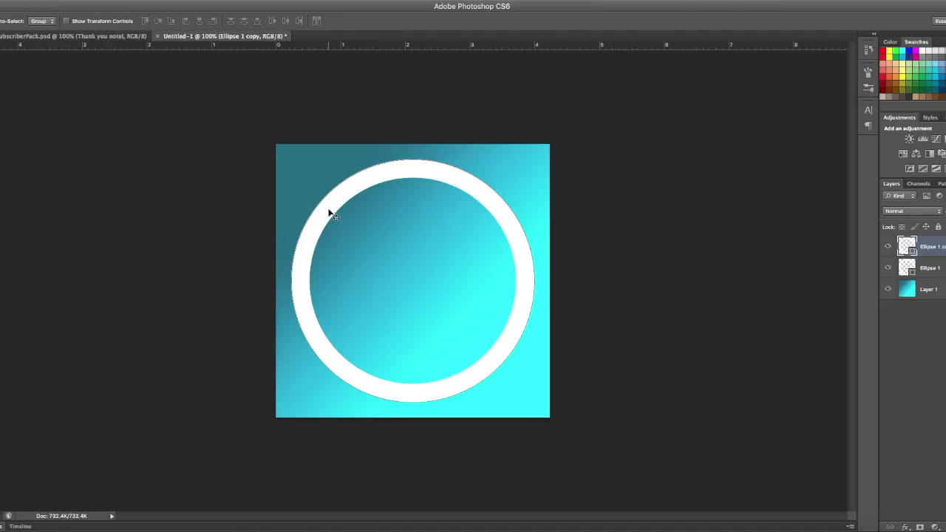
pyautogui.press('u')
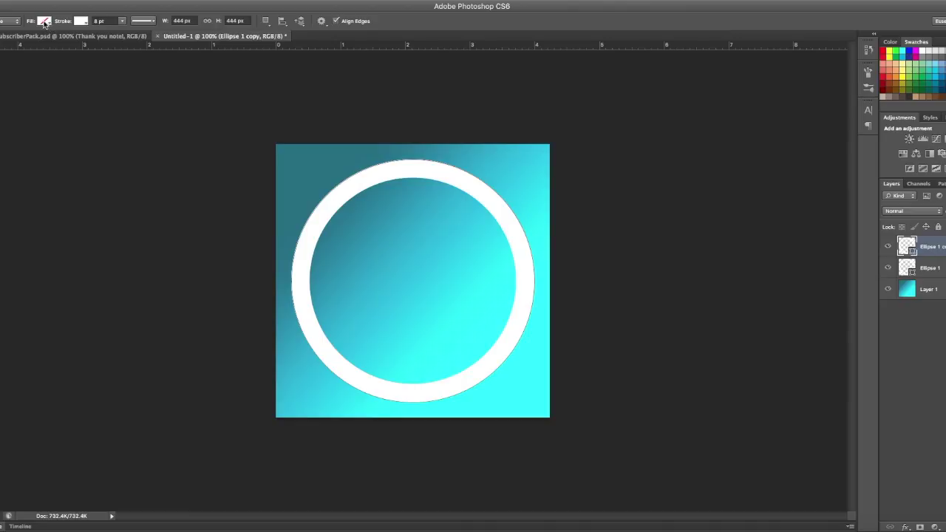
pyautogui.click(81, 28)
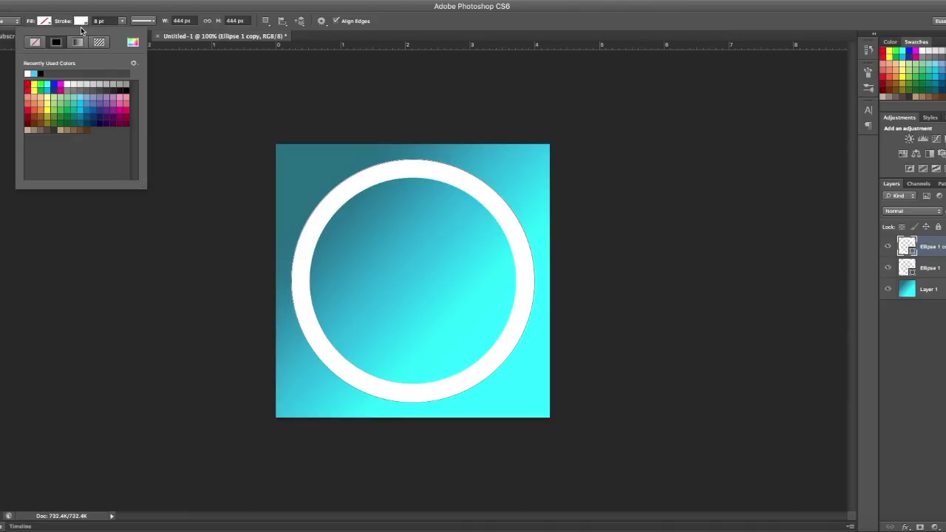
pyautogui.click(127, 85)
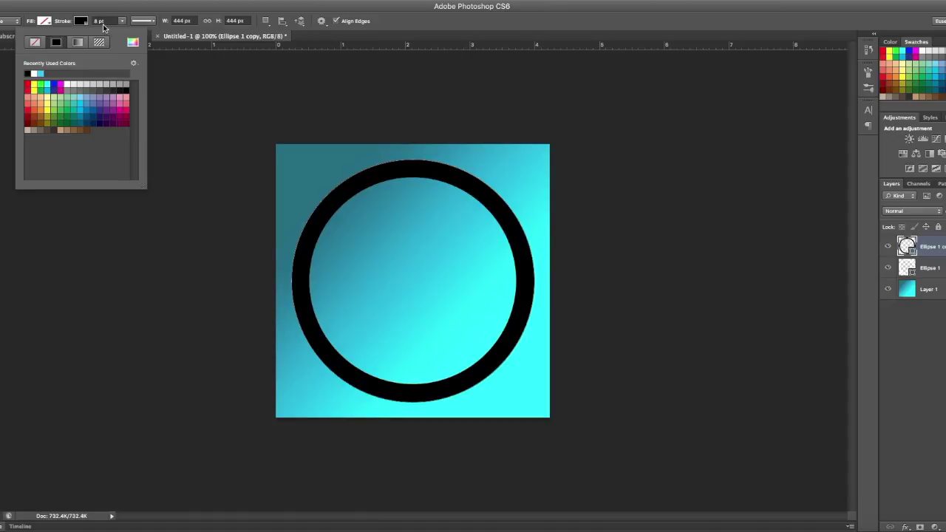
pyautogui.click(97, 21)
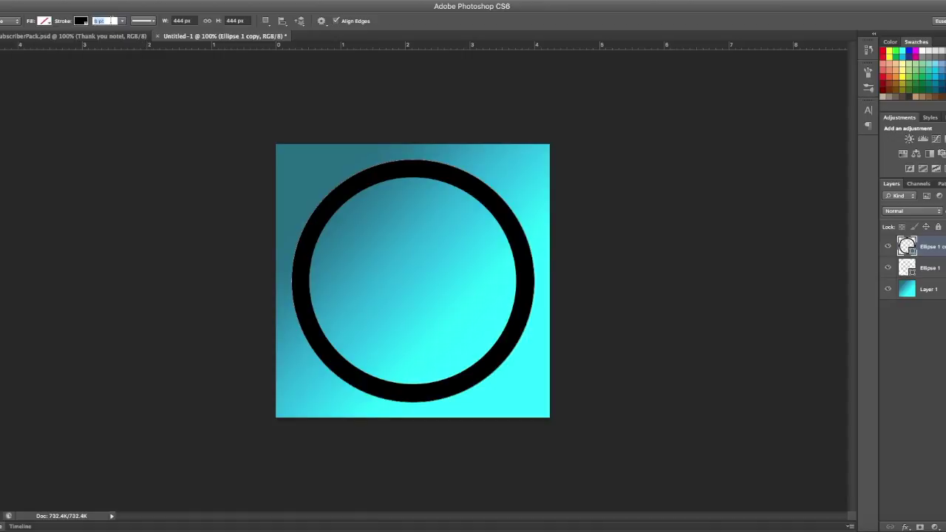
pyautogui.write('4')
pyautogui.click(478, 193)
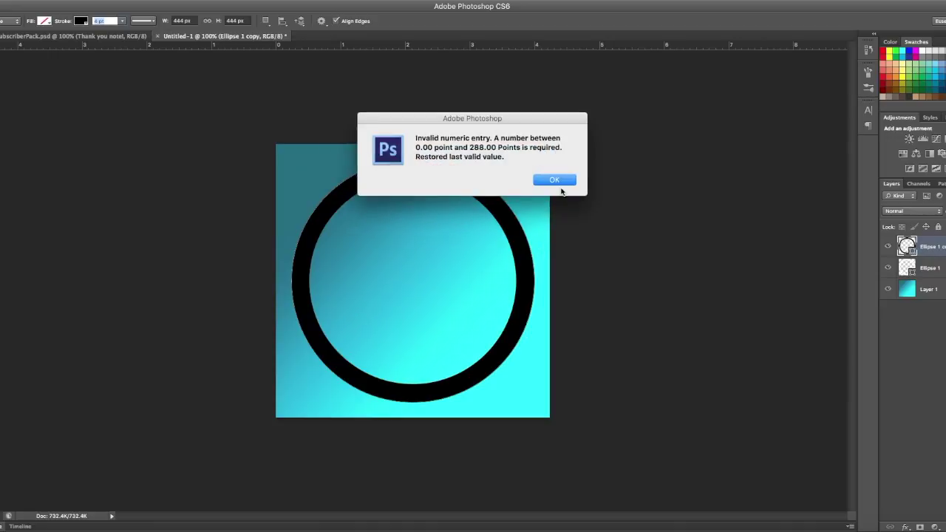
pyautogui.click(554, 180)
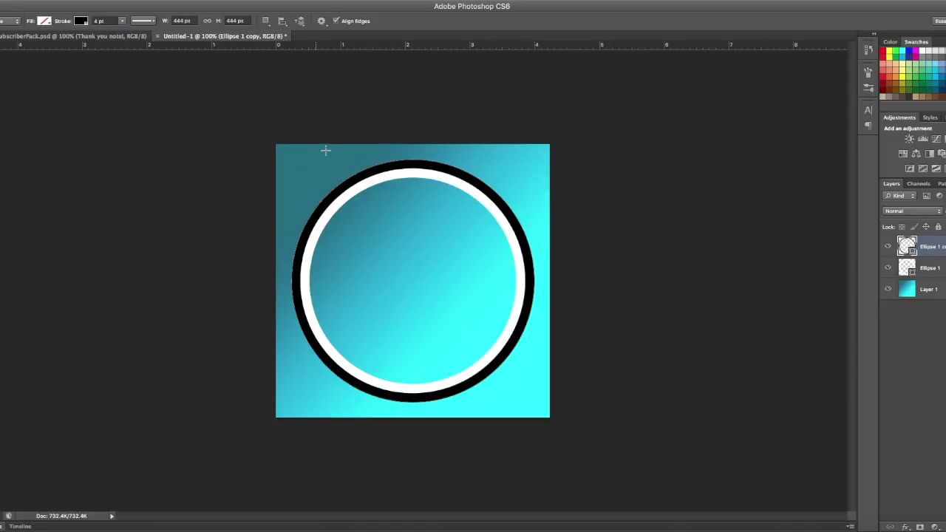
# Step: Scale the black ring proportionally about its centre to about 92.6 % so it covers the inner half of the white ring
pyautogui.press('v')
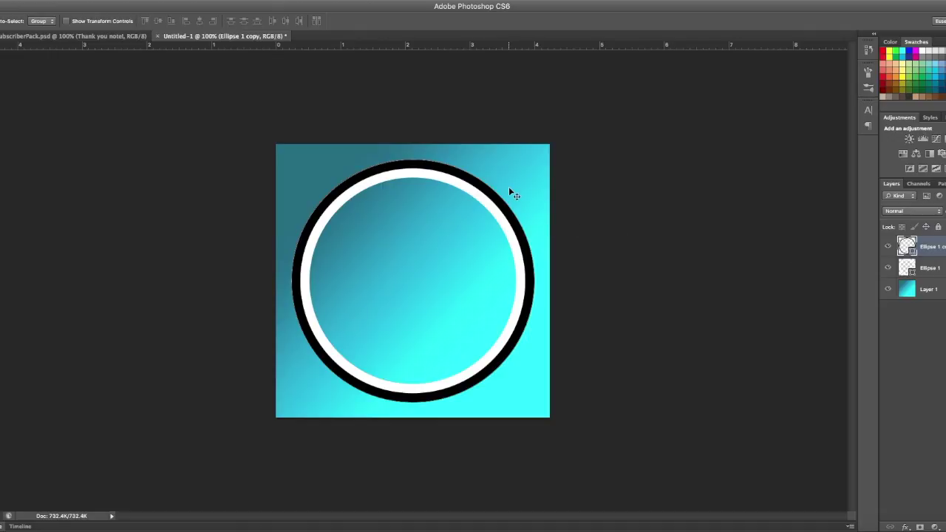
pyautogui.hotkey('ctrl', 't')
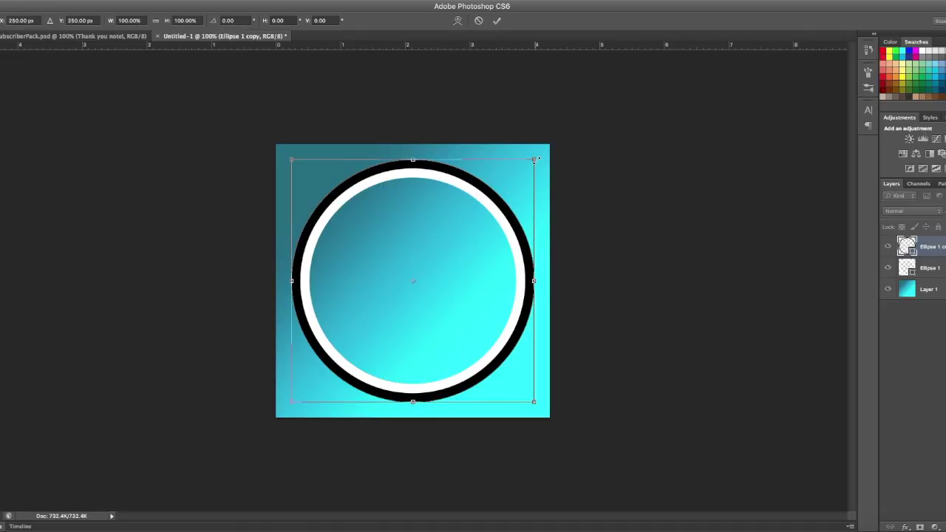
pyautogui.moveTo(537, 158); pyautogui.dragTo(524, 170)
pyautogui.hotkey('ctrl', '-')
pyautogui.hotkey('ctrl', '+')
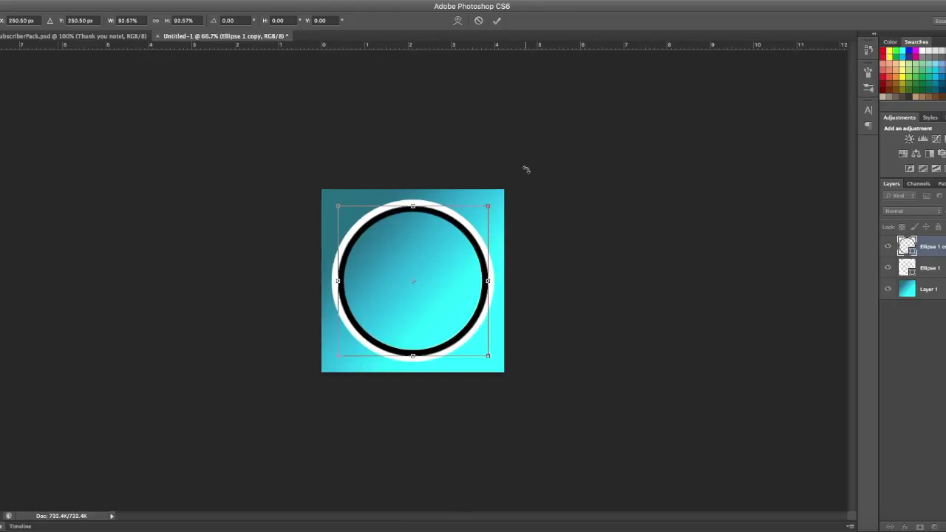
pyautogui.hotkey('ctrl', '+')
pyautogui.hotkey('ctrl', '-')
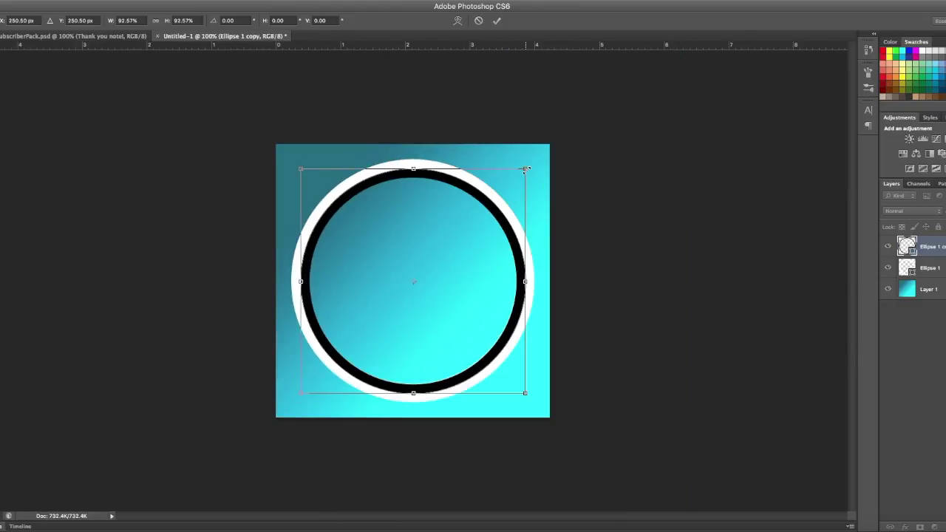
pyautogui.press('Return')
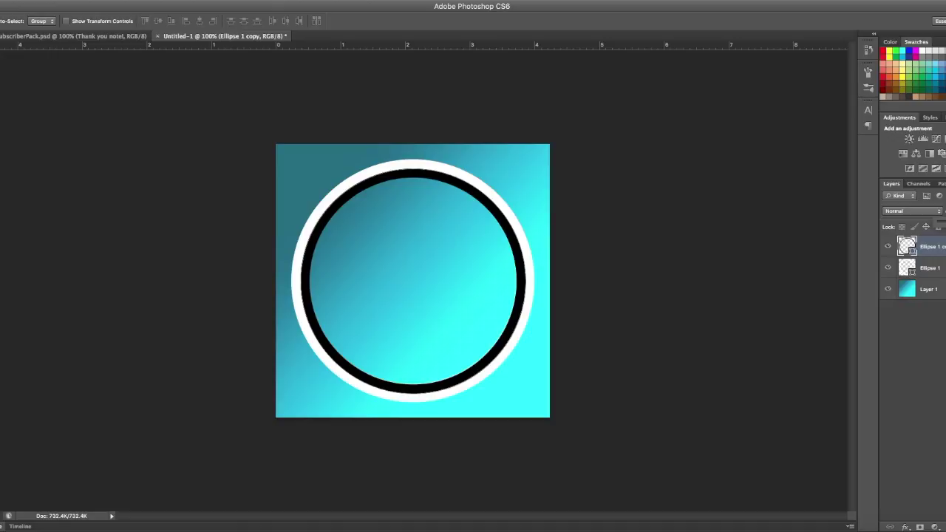
# Step: Lower the black ring's layer opacity until it forms a very light grey shadow along the white ring's inner edge
pyautogui.moveTo(945, 226); pyautogui.dragTo(944, 225)
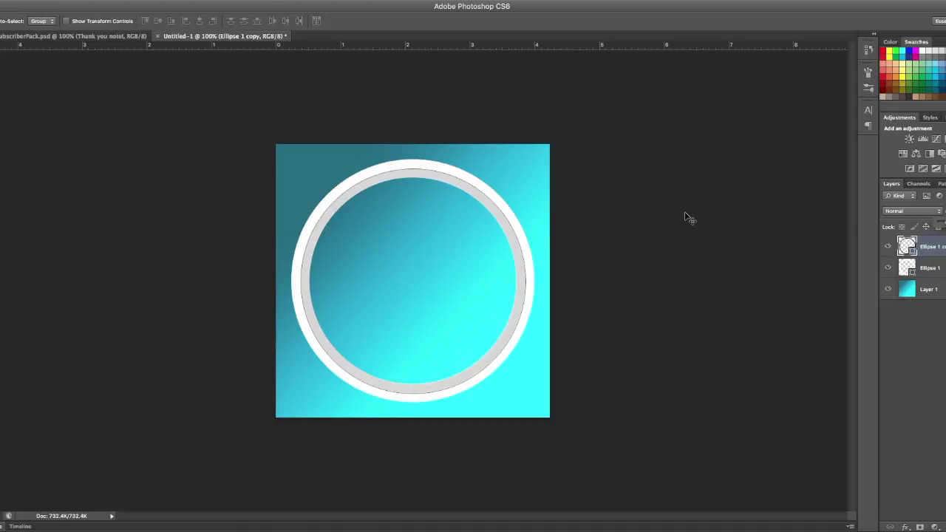
pyautogui.click(924, 334)
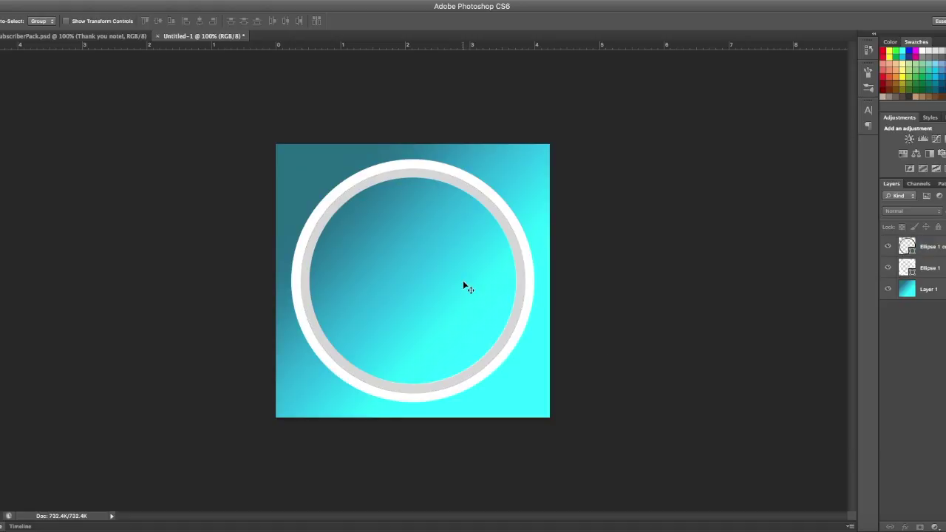
pyautogui.press('super+plus')
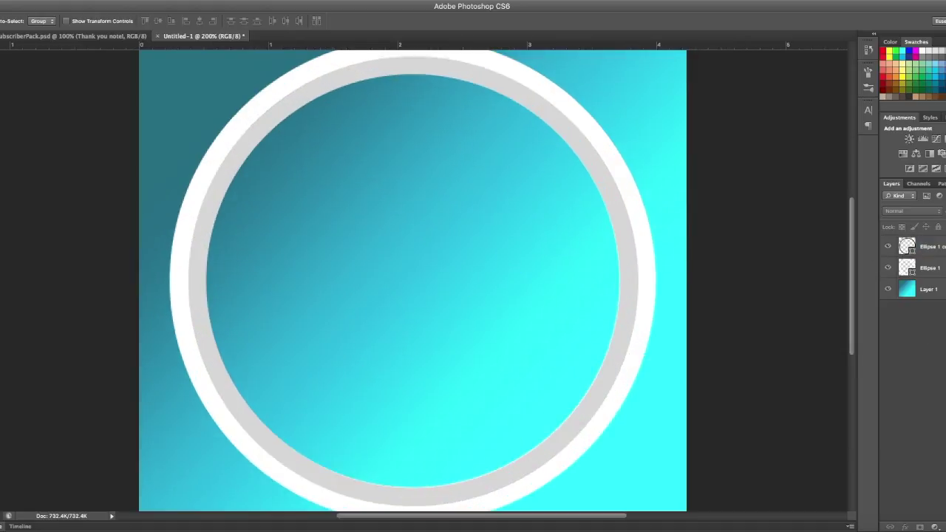
pyautogui.click(923, 246)
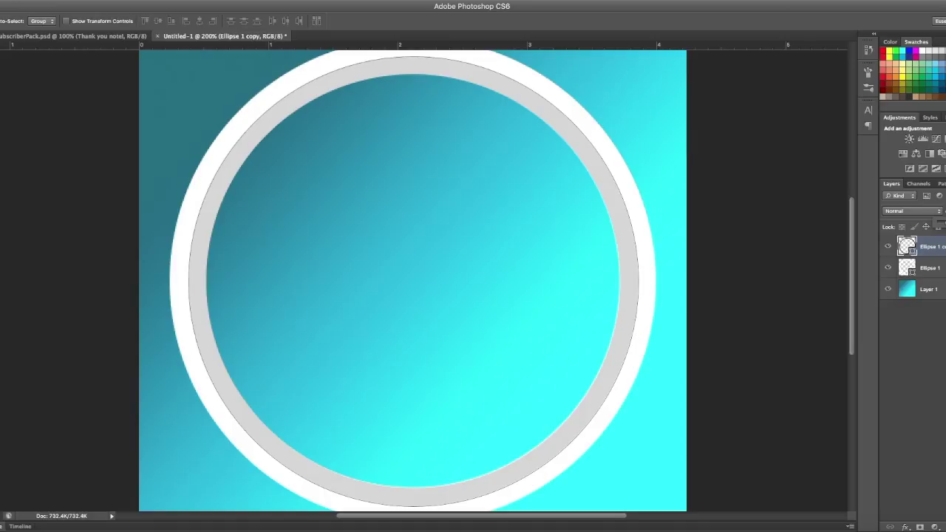
pyautogui.moveTo(943, 227); pyautogui.dragTo(942, 227)
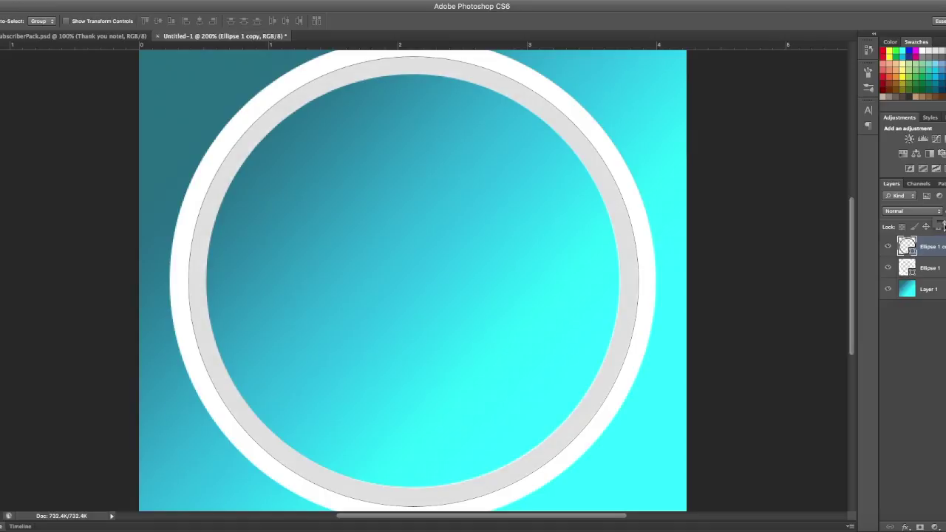
pyautogui.click(841, 340)
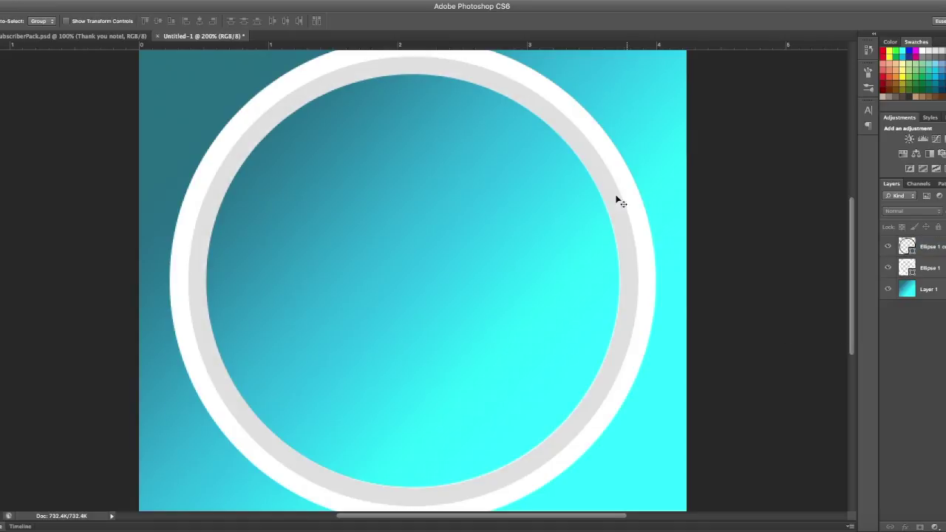
pyautogui.hotkey('ctrl', '-')
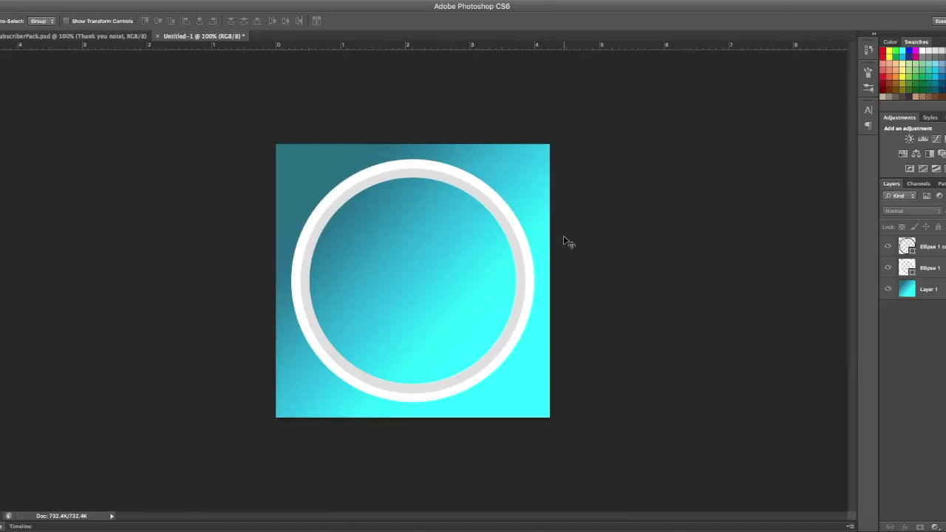
pyautogui.scroll(-3, 564, 241)
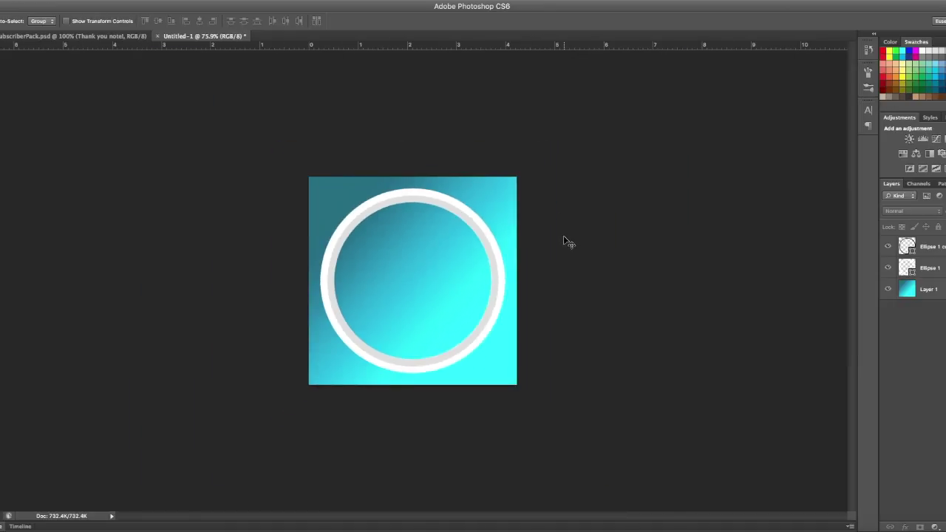
pyautogui.scroll(6, 564, 241)
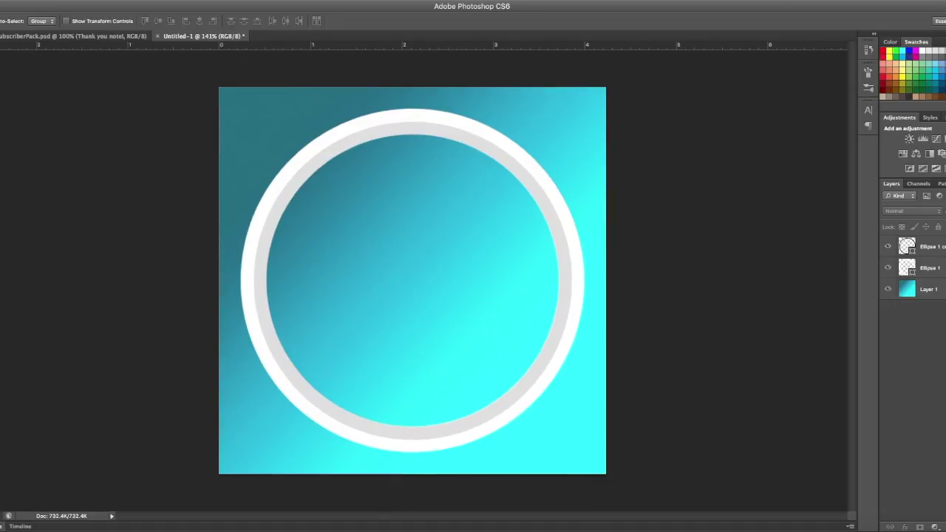
# Step: Add a new layer above the rings and start a line of text inside the circle
pyautogui.hotkey('ctrl', 'alt', 'shift', 'n')
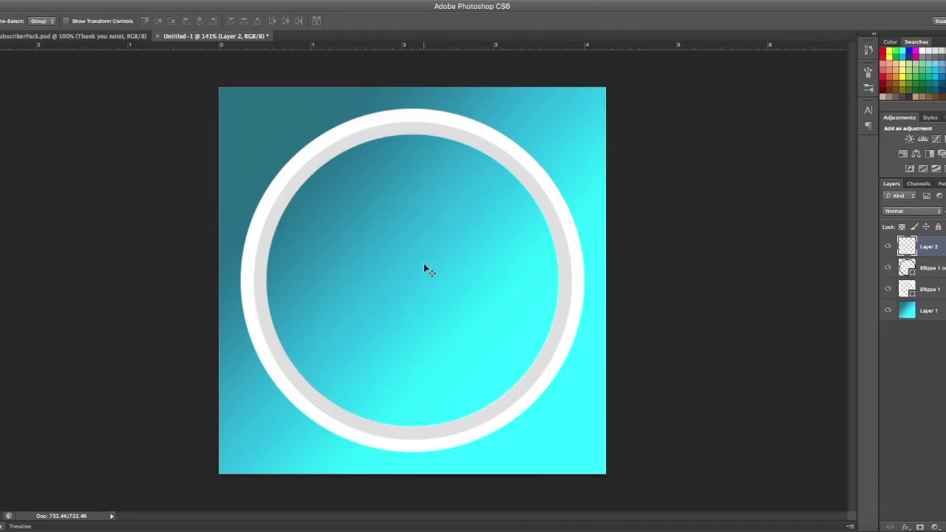
pyautogui.press('t')
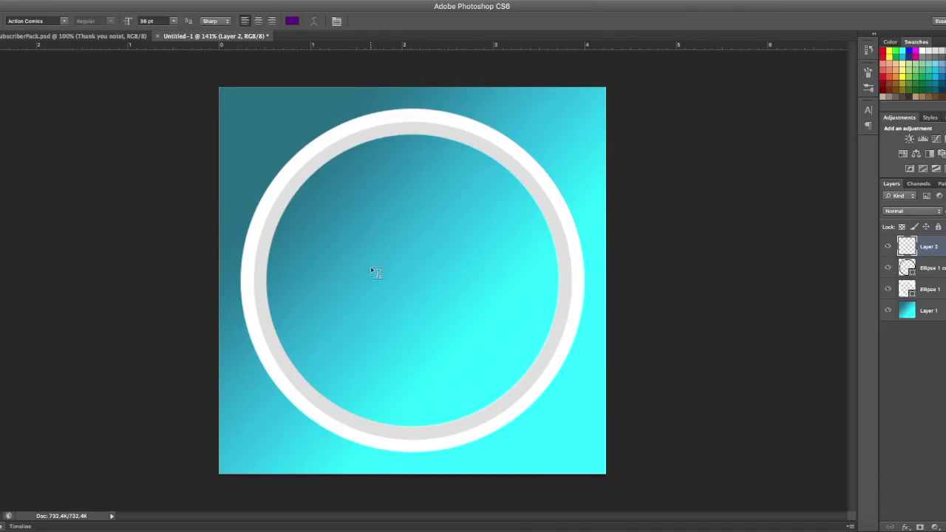
pyautogui.click(372, 269)
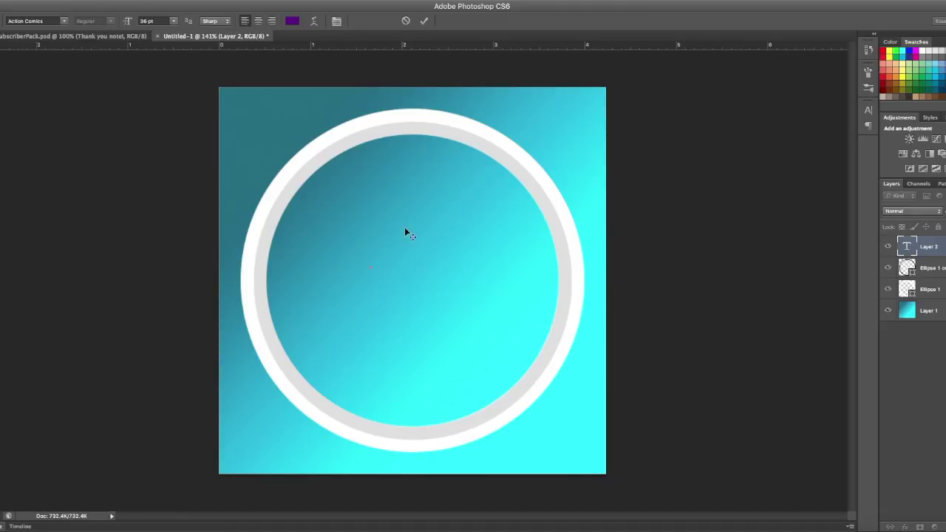
pyautogui.write('oifsh')
pyautogui.press('BackSpace')
pyautogui.press('BackSpace')
pyautogui.press('BackSpace')
pyautogui.press('BackSpace')
pyautogui.press('BackSpace')
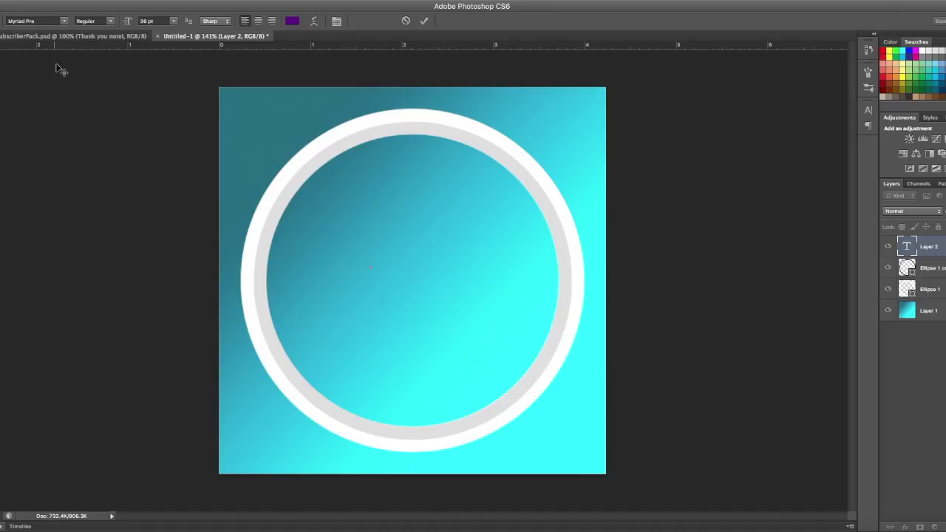
# Step: Set the font of the new text to Action Comics
pyautogui.click(64, 22)
pyautogui.scroll(20, 56, 34)
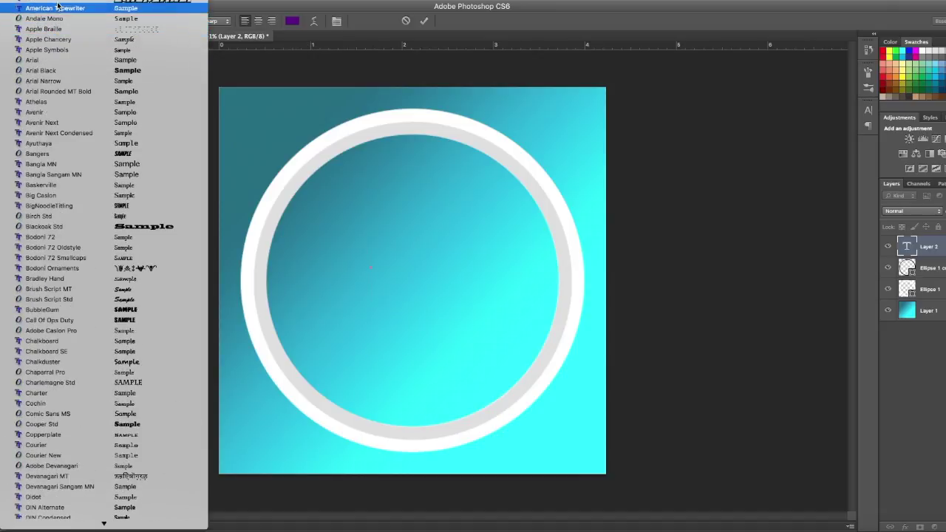
pyautogui.click(51, 6)
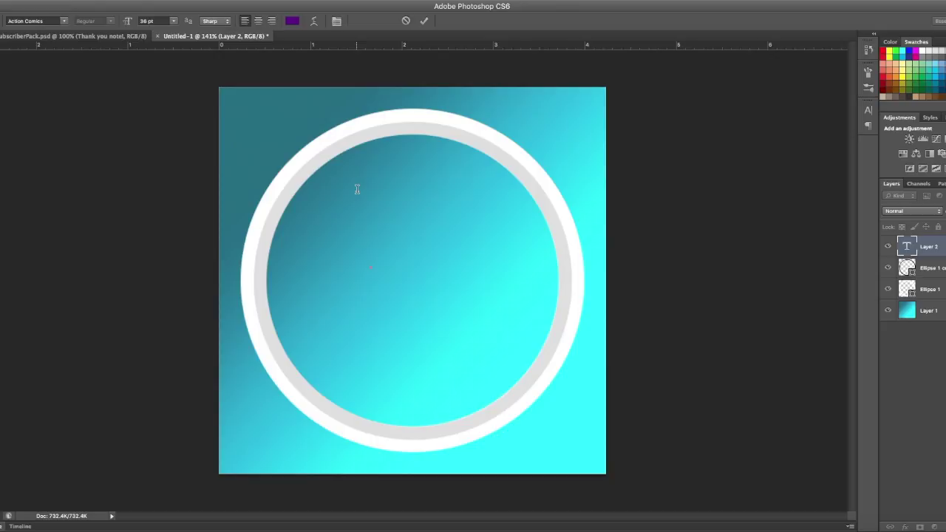
# Step: Enter the letter M as the text and move it down and left towards the circle's centre
pyautogui.write('M')
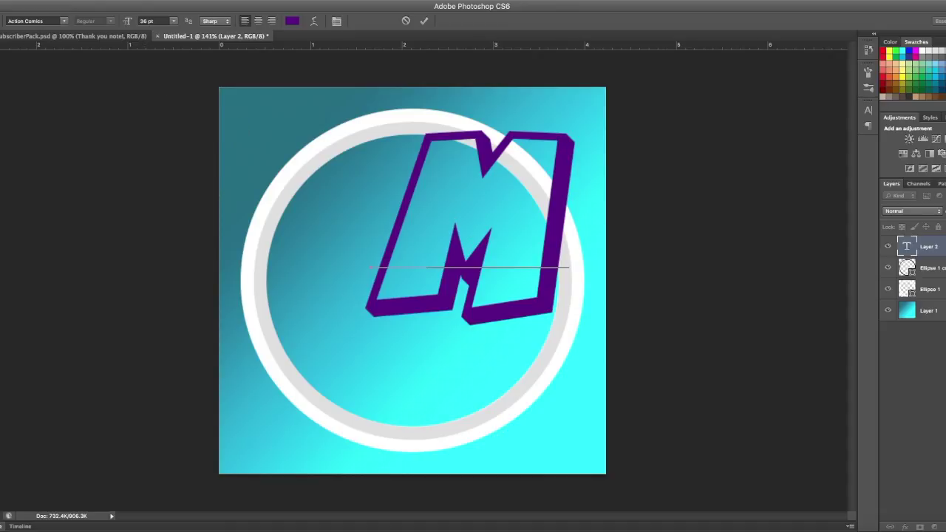
pyautogui.click(0, 55)
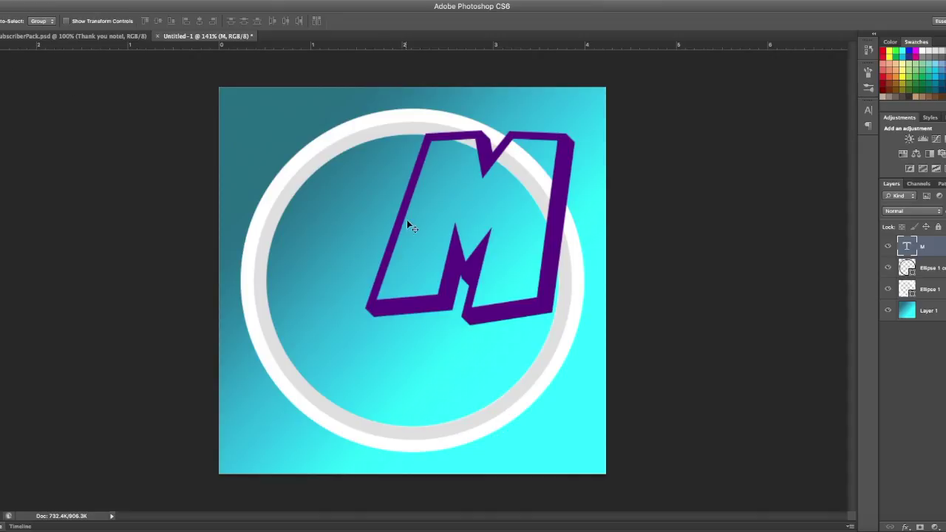
pyautogui.moveTo(401, 222); pyautogui.dragTo(371, 249)
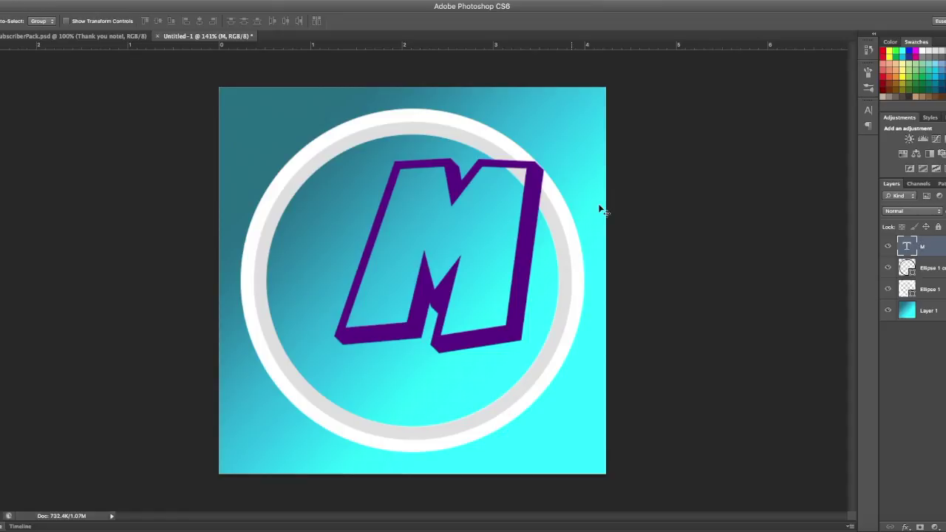
# Step: Align the M horizontally and vertically to the centre of the whole canvas, then clear the selection
pyautogui.hotkey('ctrl', 'a')
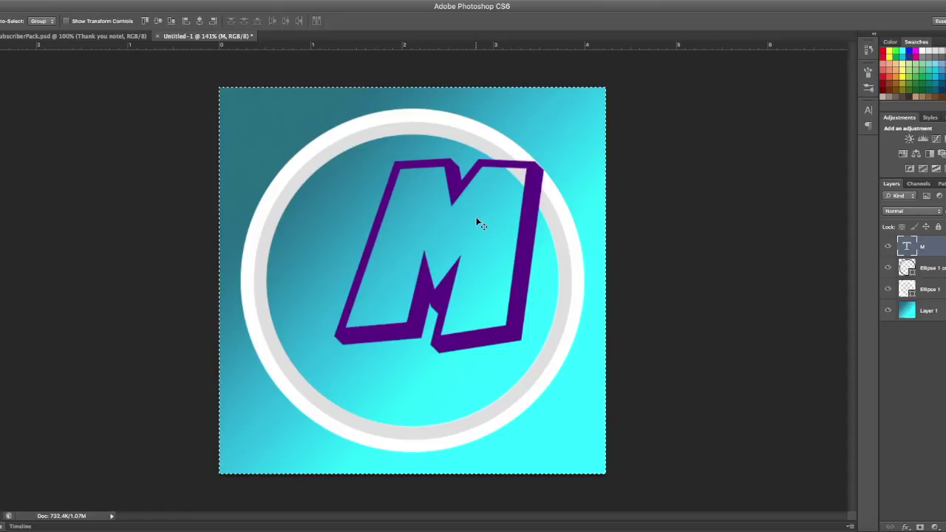
pyautogui.click(159, 22)
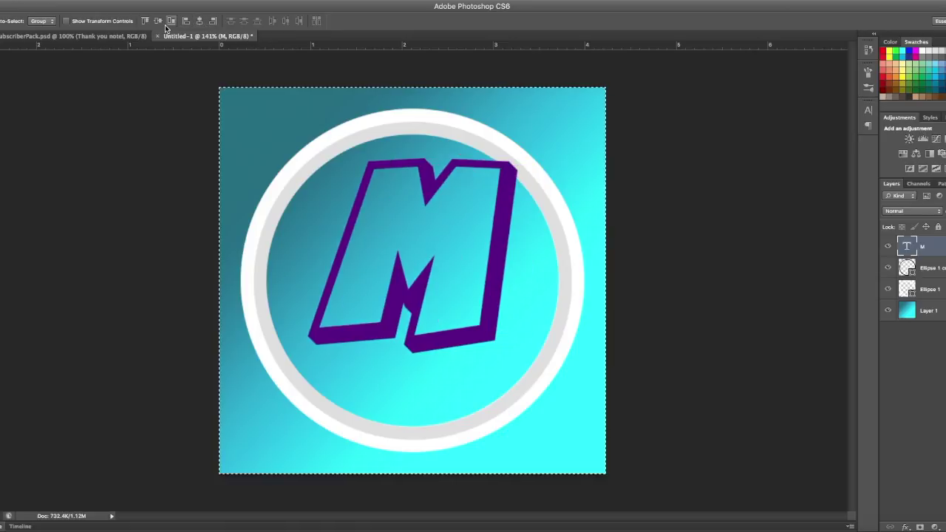
pyautogui.click(159, 22)
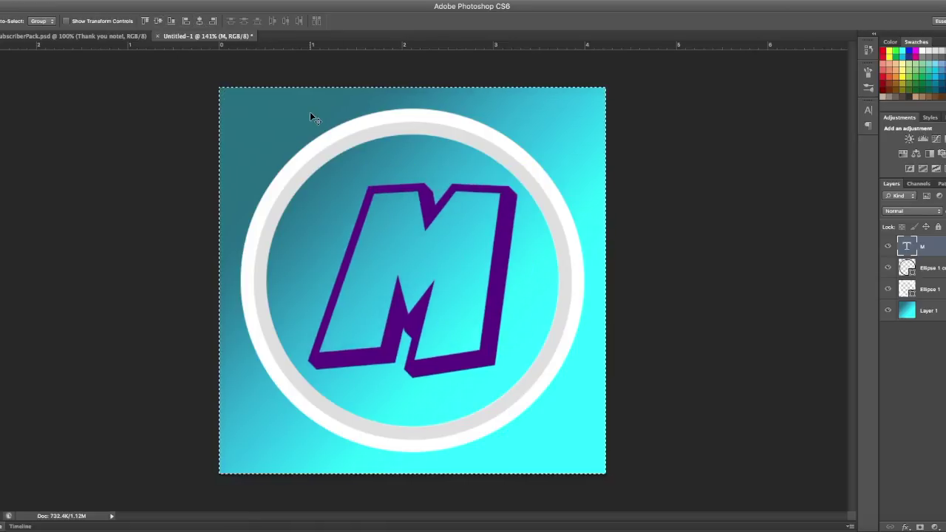
pyautogui.press('super+d')
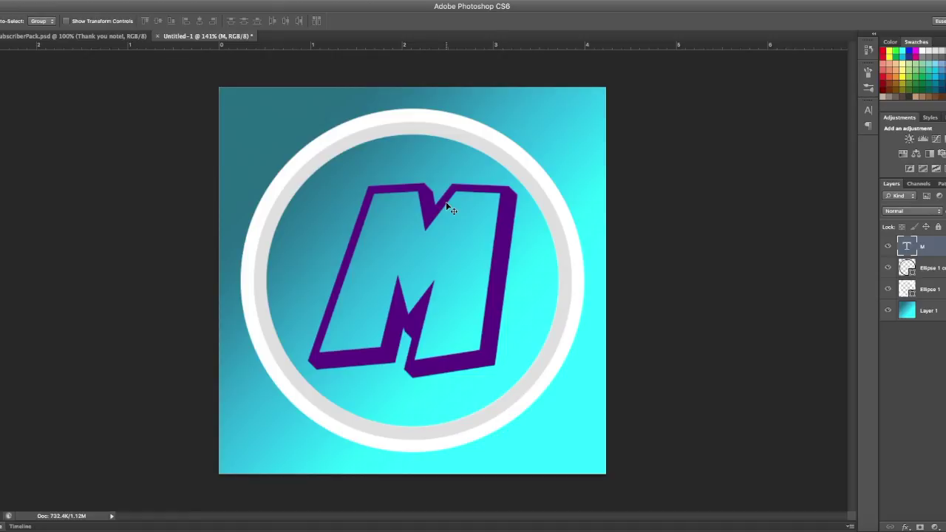
# Step: Scale the M about its centre to about 133 % and shift it slightly left so it overlaps the ring
pyautogui.hotkey('ctrl', 't')
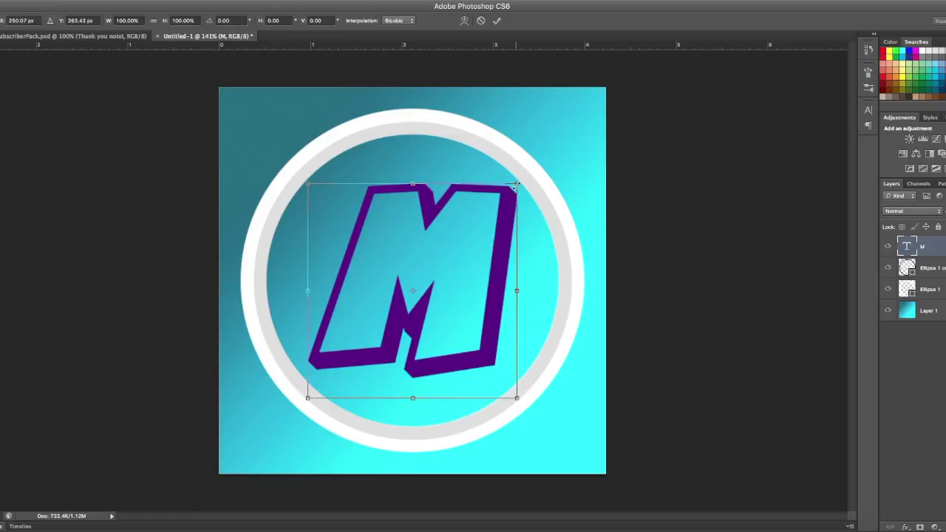
pyautogui.moveTo(520, 182); pyautogui.dragTo(554, 154)
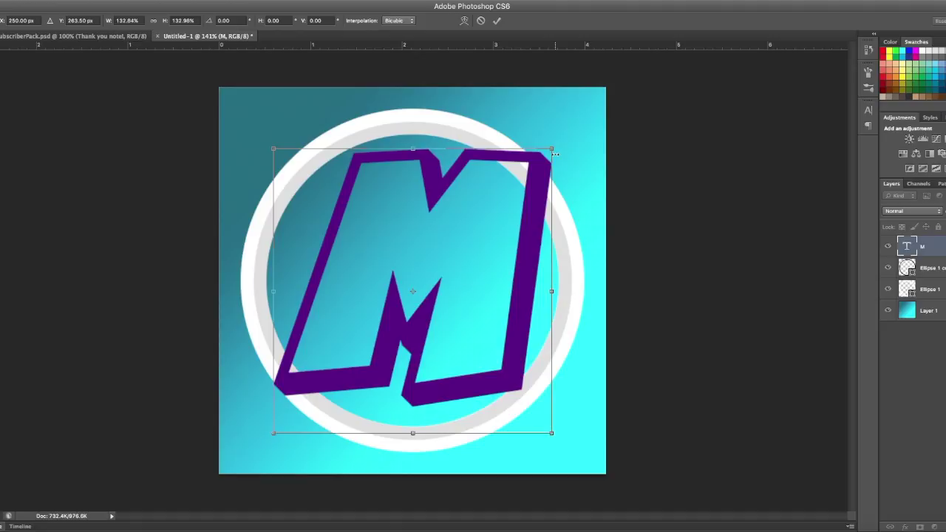
pyautogui.press('Return')
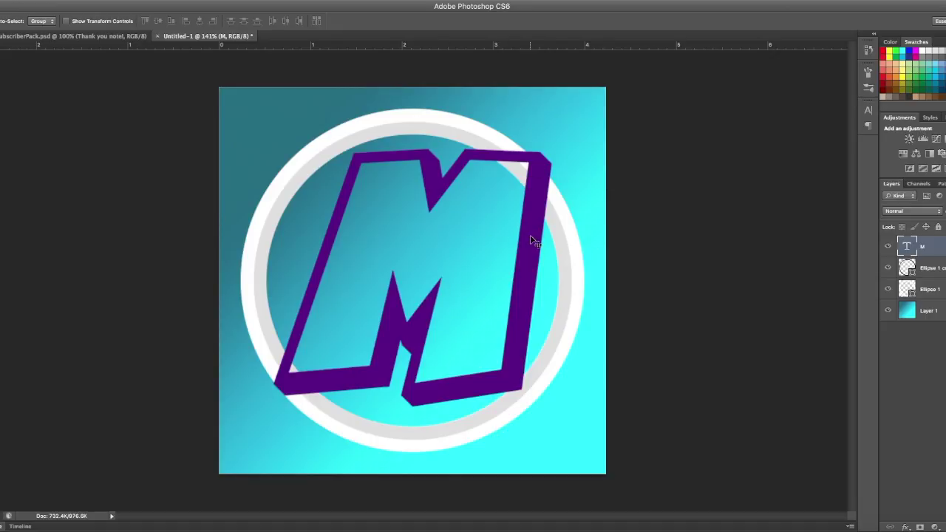
pyautogui.moveTo(530, 235); pyautogui.dragTo(514, 232)
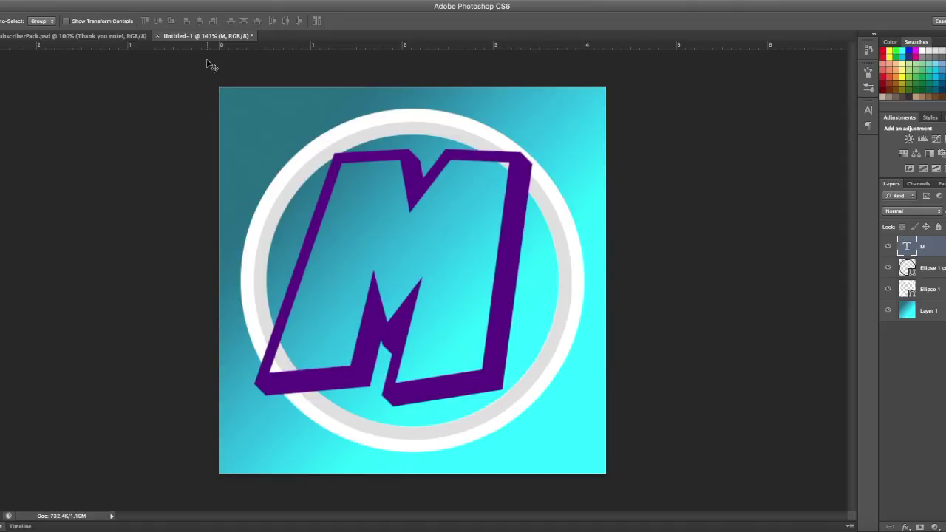
# Step: Examine the style groups in the SubscriberPack.psd document one by one, from Wolfs Layer Styles to the colored styles, and return to the Untitled-1 graphic
pyautogui.click(87, 36)
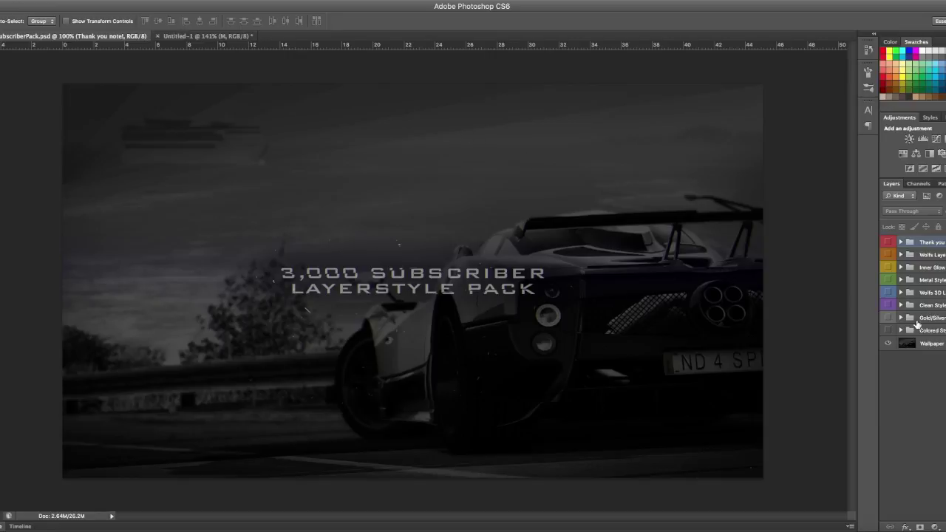
pyautogui.click(888, 255)
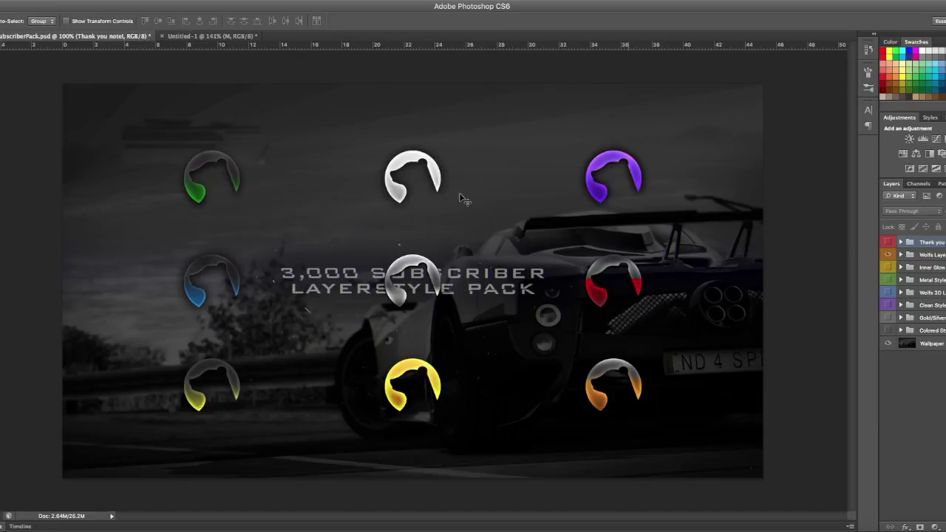
pyautogui.click(888, 255)
pyautogui.click(888, 266)
pyautogui.click(888, 267)
pyautogui.click(888, 279)
pyautogui.click(888, 281)
pyautogui.click(889, 293)
pyautogui.click(889, 293)
pyautogui.click(888, 305)
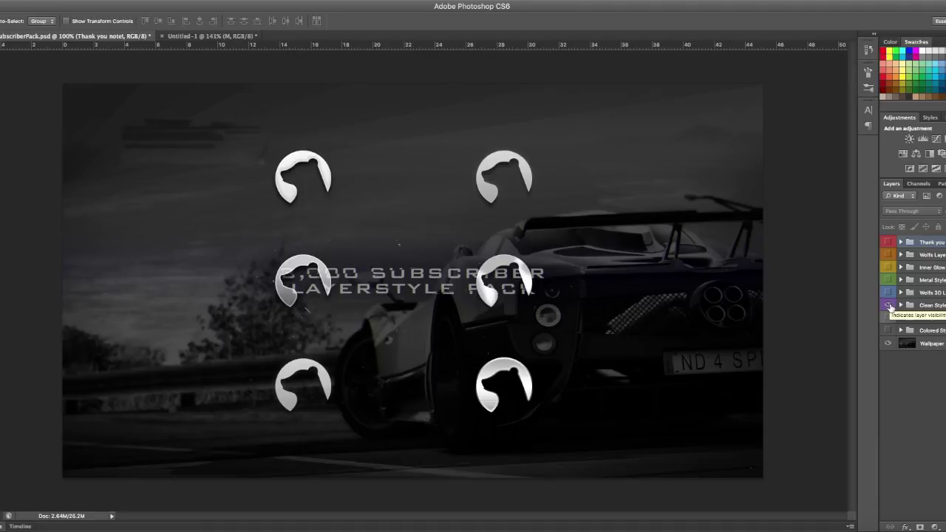
pyautogui.click(888, 305)
pyautogui.click(888, 317)
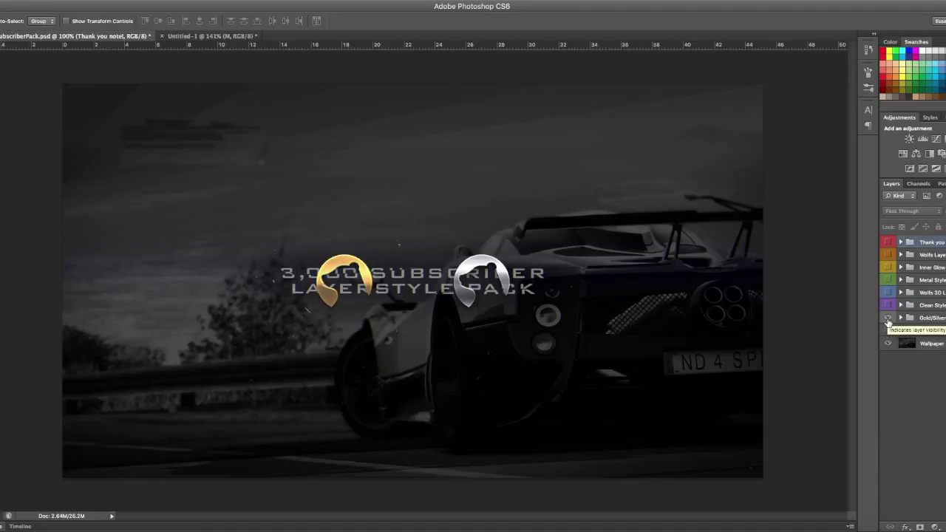
pyautogui.click(888, 318)
pyautogui.click(888, 330)
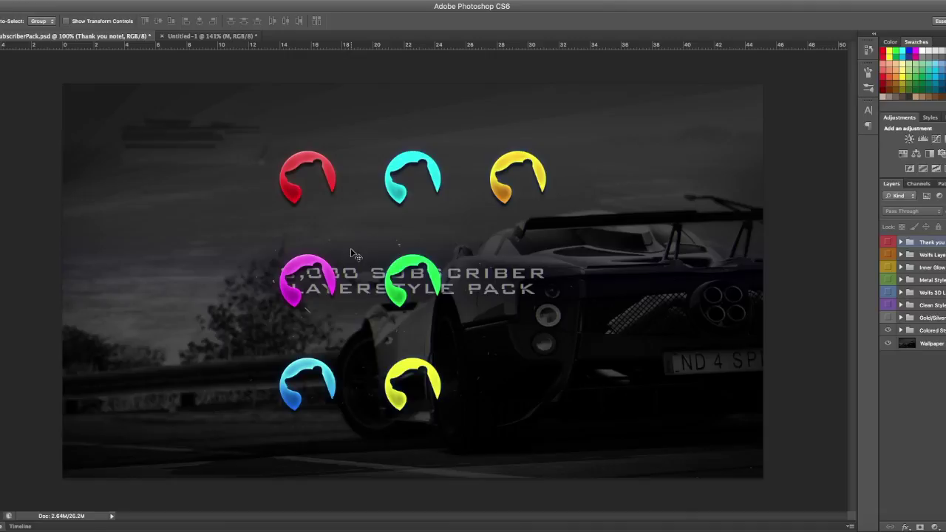
pyautogui.click(189, 36)
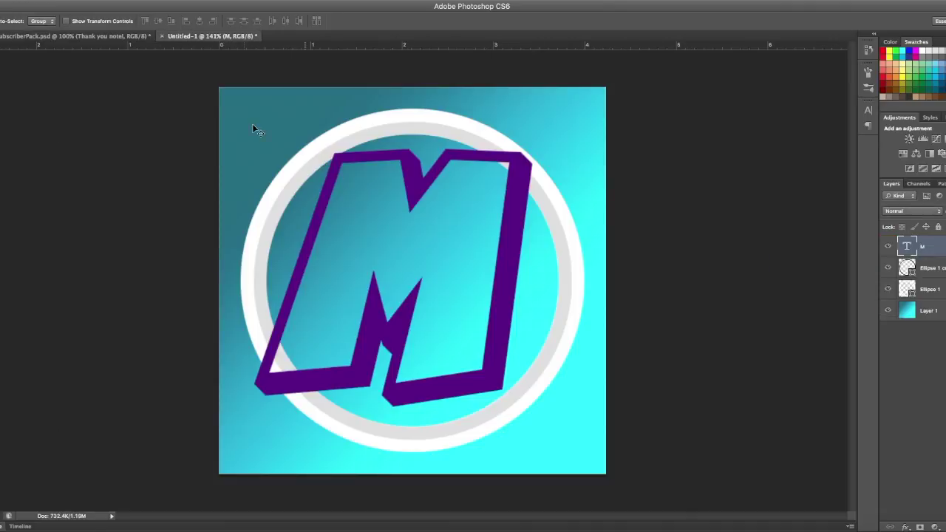
# Step: In SubscriberPack.psd, copy the layer style of the Purple/Blue layer in the Wolfs Layer Styles group, leaving all style groups collapsed and hidden
pyautogui.click(101, 35)
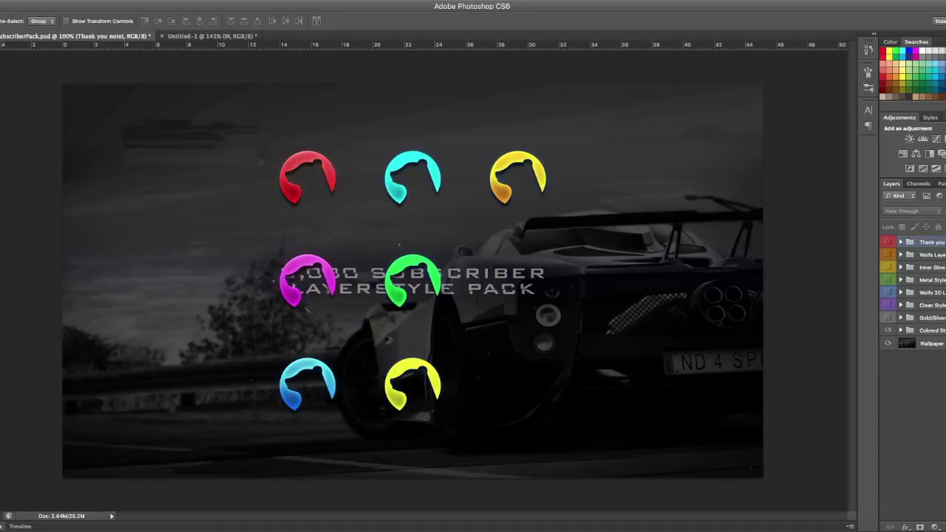
pyautogui.click(887, 330)
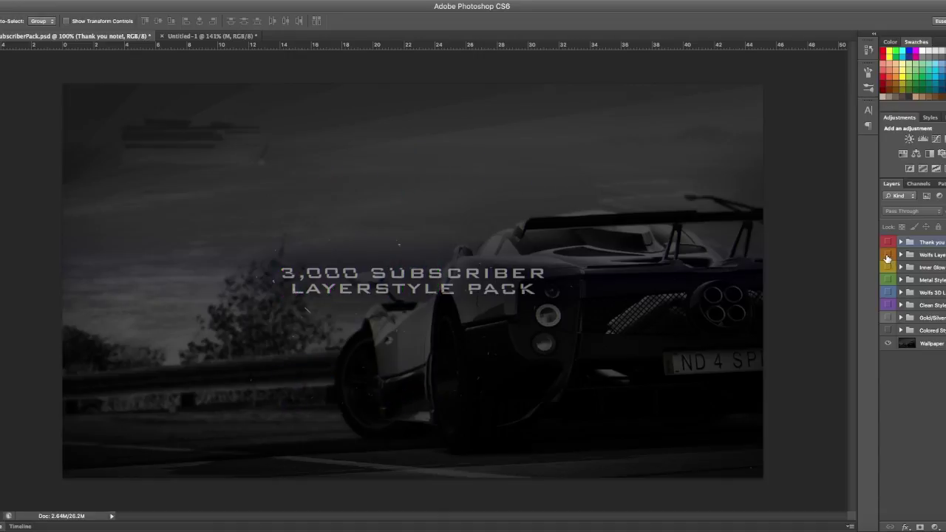
pyautogui.click(887, 254)
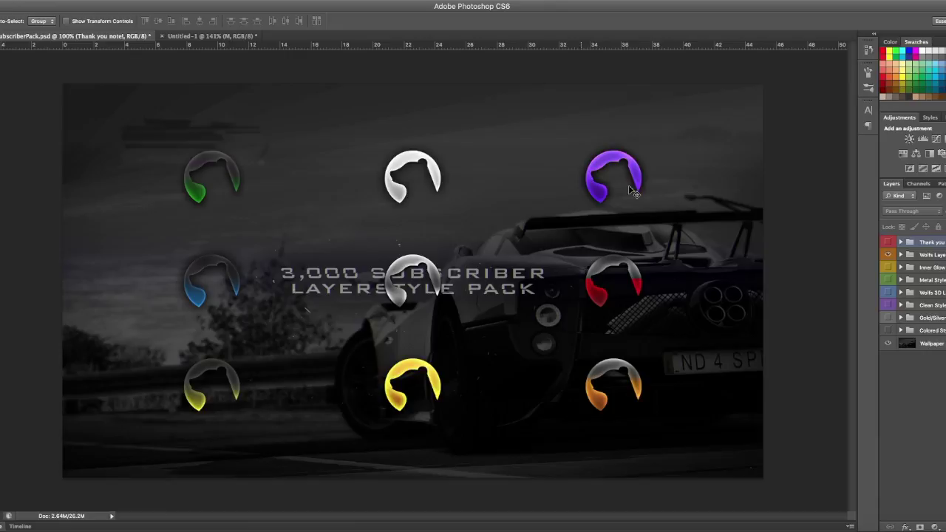
pyautogui.click(901, 255)
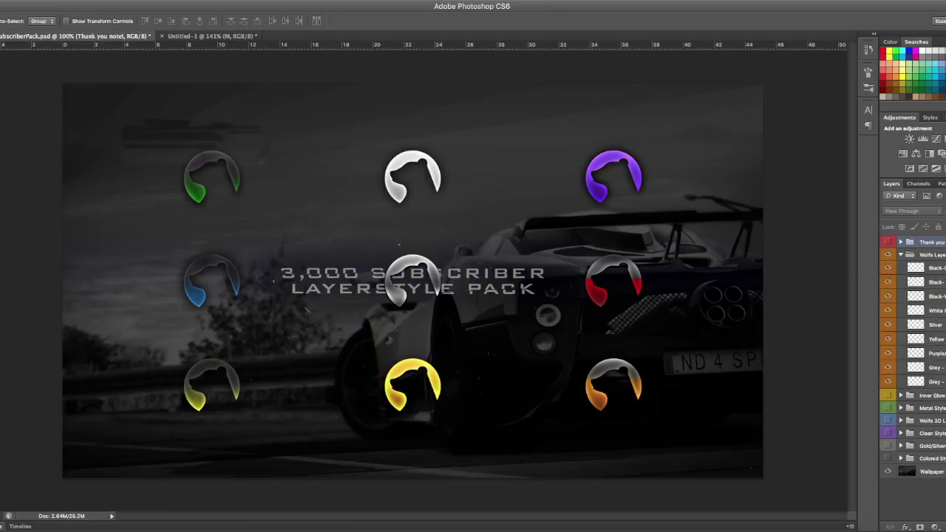
pyautogui.click(901, 255)
pyautogui.click(901, 255)
pyautogui.rightClick(942, 354)
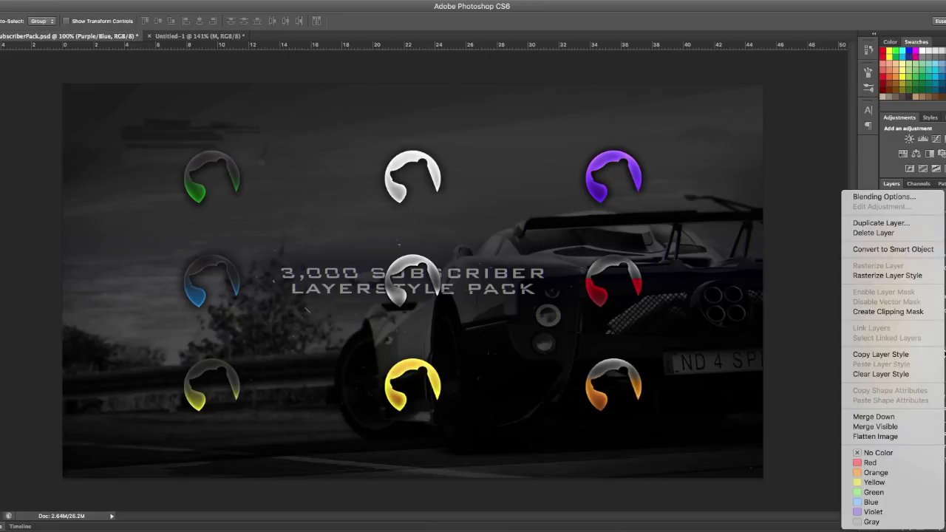
pyautogui.click(894, 359)
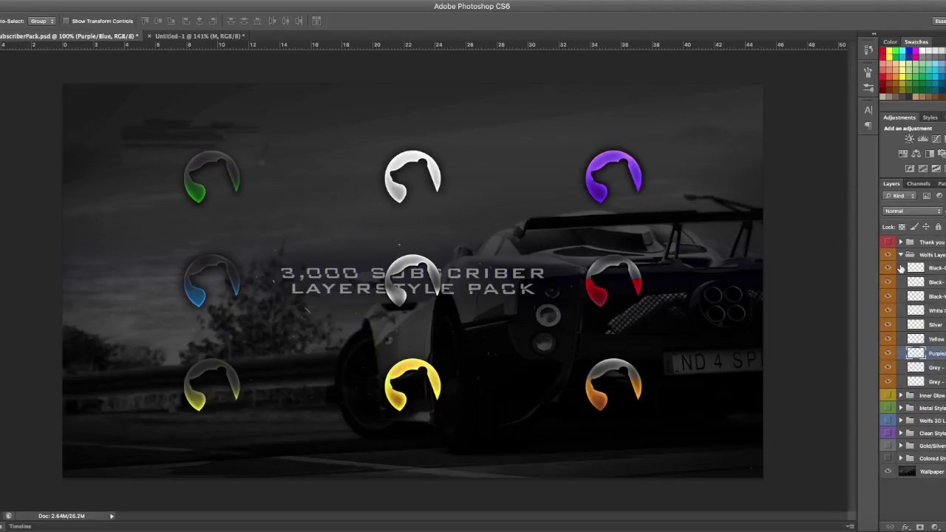
pyautogui.click(901, 255)
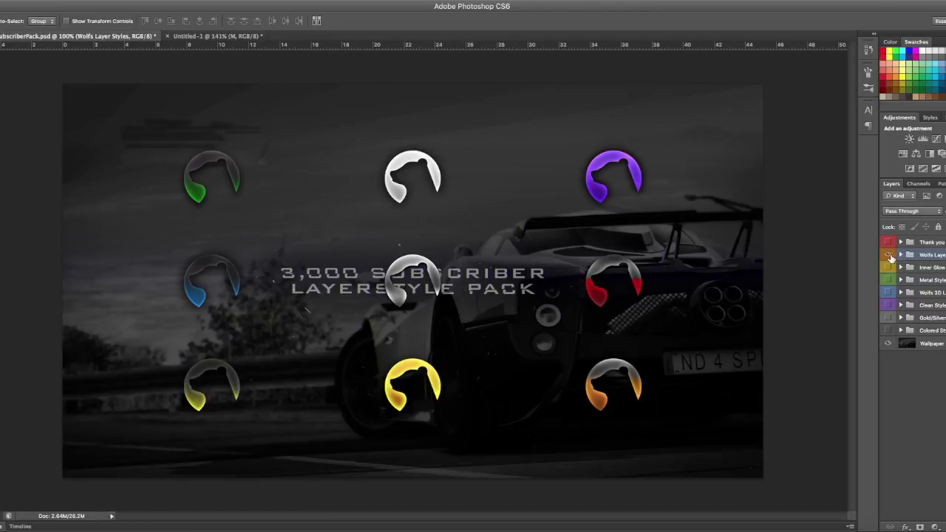
pyautogui.click(889, 255)
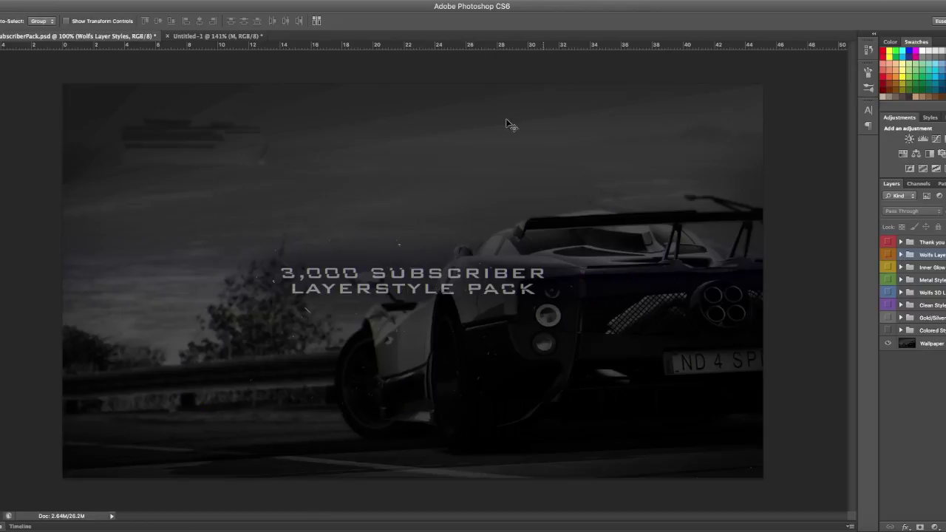
# Step: Switch back to the Untitled-1 document and convert the M text layer to a smart object
pyautogui.click(192, 37)
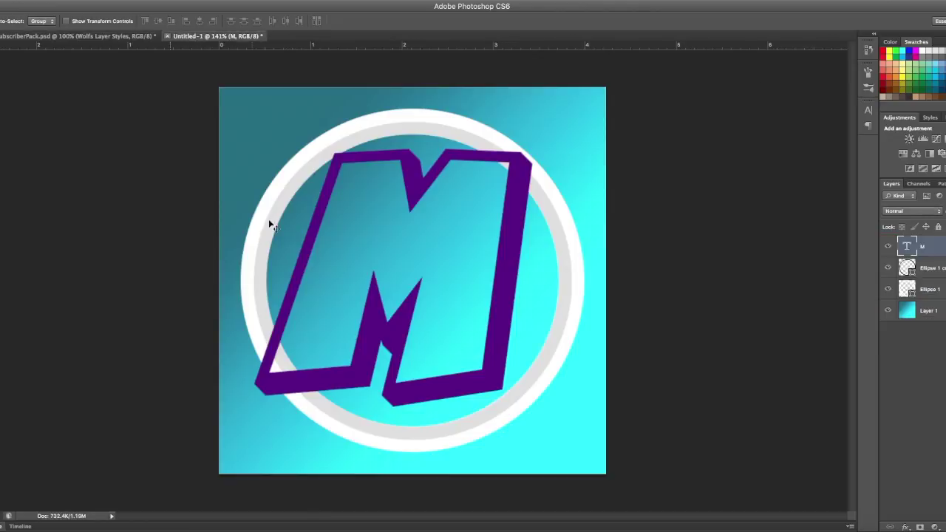
pyautogui.rightClick(929, 244)
pyautogui.click(929, 244)
pyautogui.rightClick(927, 249)
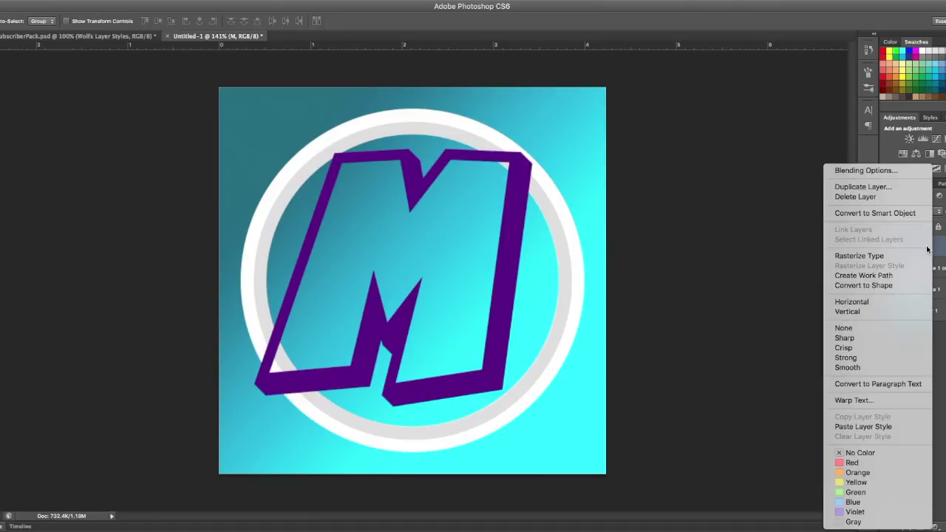
pyautogui.click(886, 212)
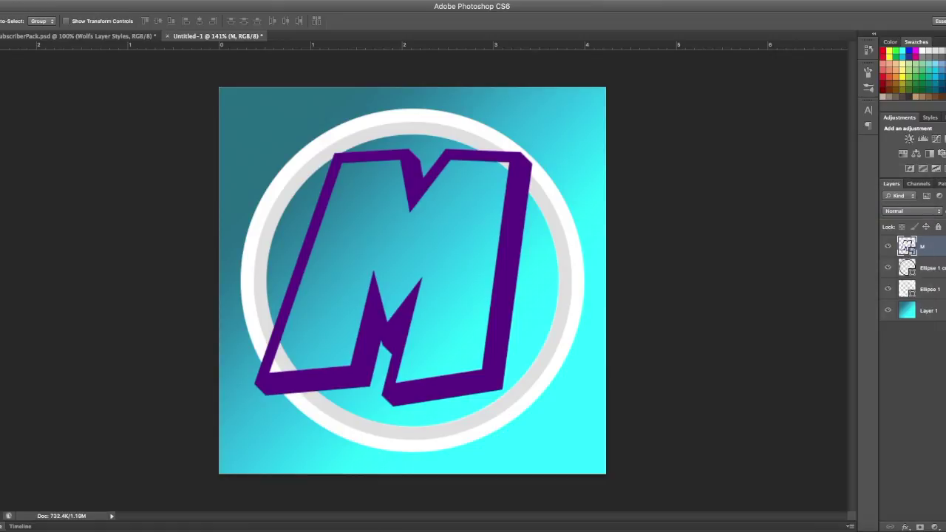
# Step: Paste the copied purple-blue layer style onto the M smart object layer
pyautogui.click(942, 338)
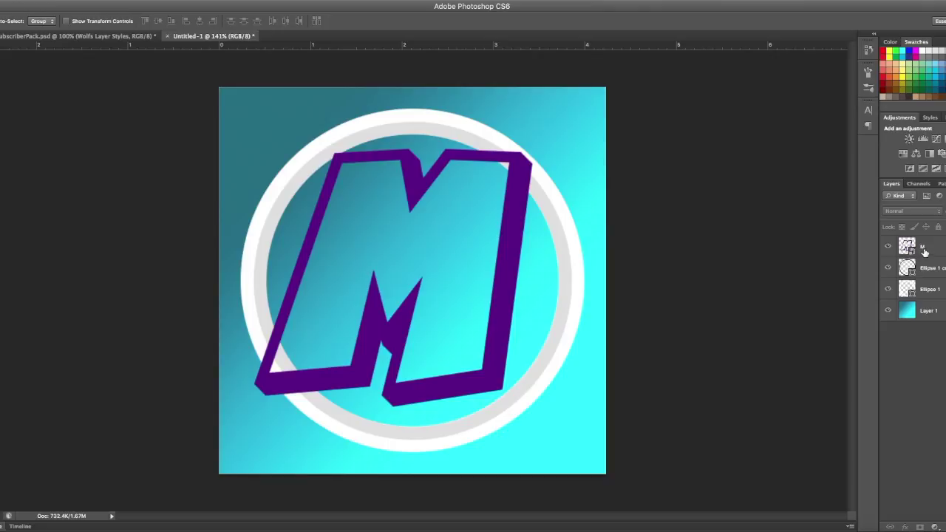
pyautogui.rightClick(935, 250)
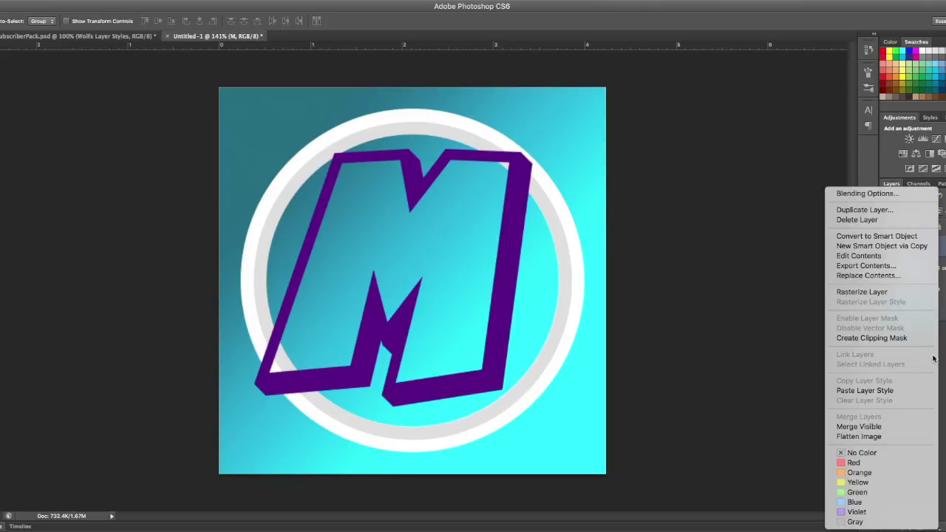
pyautogui.click(890, 391)
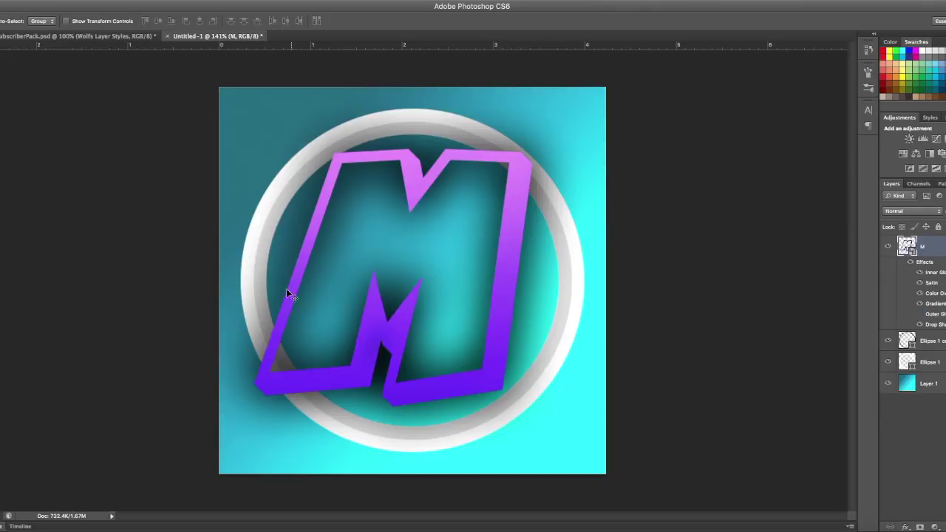